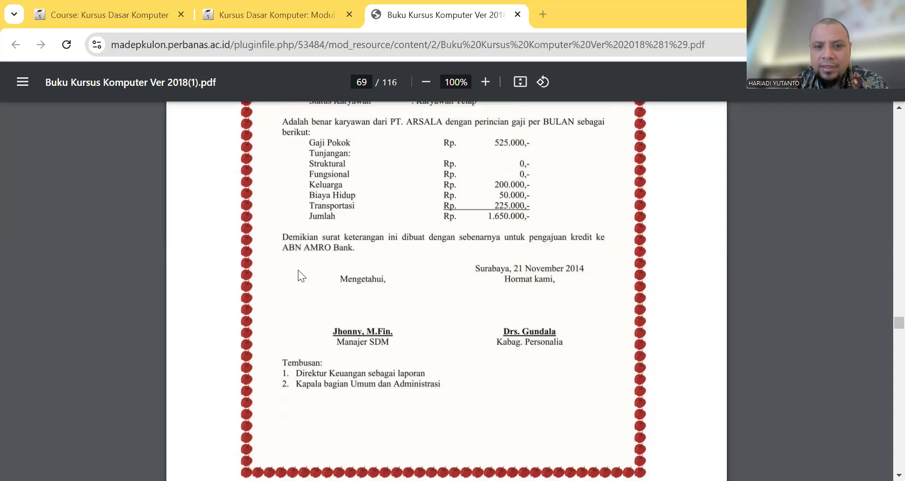
{"action": "scroll", "coordinate": [320, 276], "scroll_direction": "down", "scroll_amount": 3}
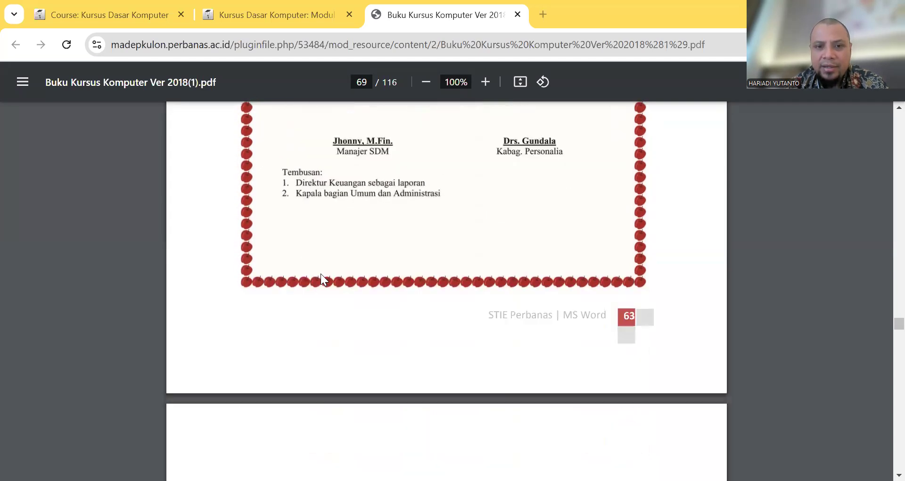
Step: Examine the Word exercise on PDF pages 68 and 69, comparing the plain letter text with the formatted sample letter
{"action": "scroll", "coordinate": [321, 276], "scroll_direction": "up", "scroll_amount": 1}
{"action": "scroll", "coordinate": [320, 276], "scroll_direction": "up", "scroll_amount": 7}
{"action": "scroll", "coordinate": [321, 274], "scroll_direction": "up", "scroll_amount": 10}
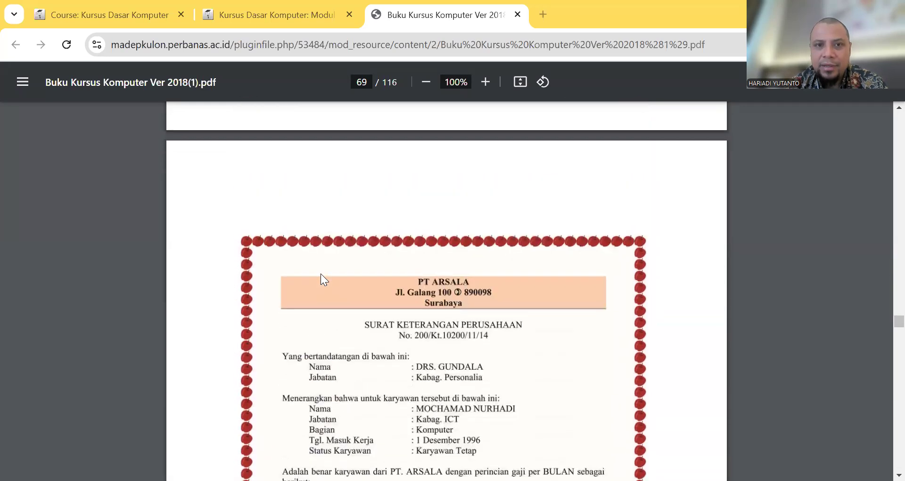
{"action": "scroll", "coordinate": [322, 278], "scroll_direction": "up", "scroll_amount": 4}
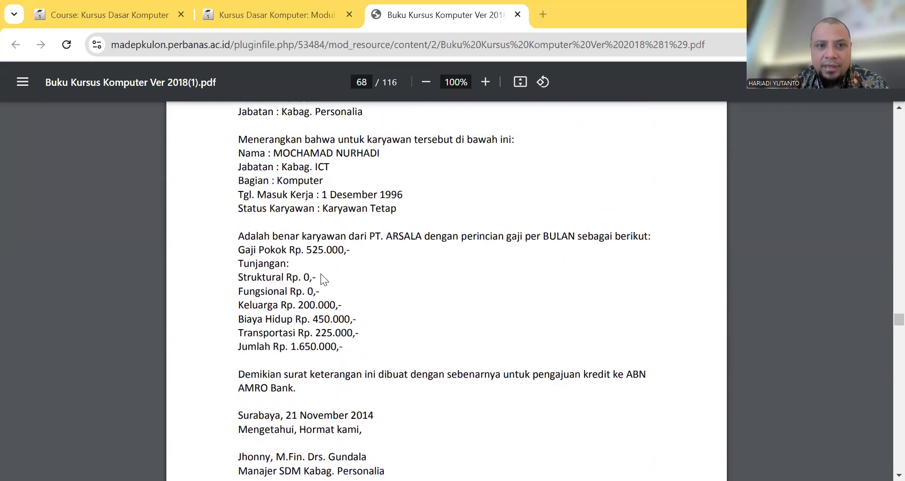
{"action": "scroll", "coordinate": [263, 163], "scroll_direction": "up", "scroll_amount": 1}
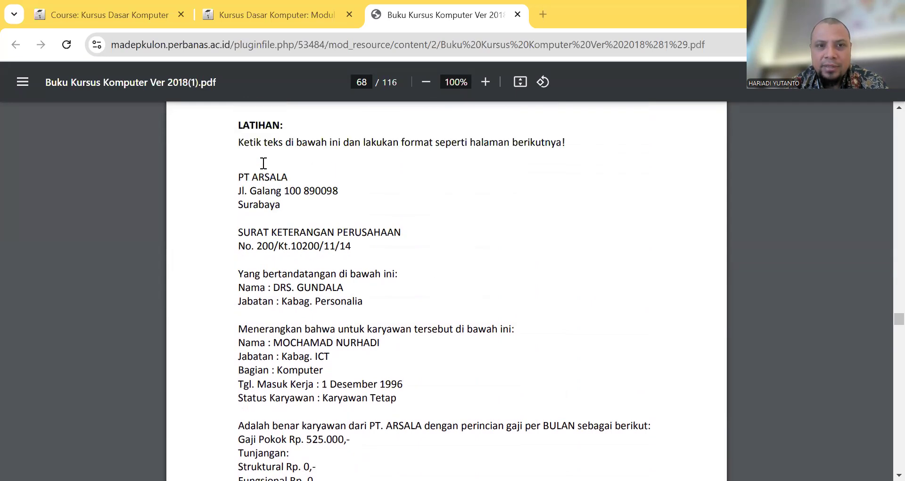
{"action": "scroll", "coordinate": [273, 222], "scroll_direction": "down", "scroll_amount": 3}
{"action": "scroll", "coordinate": [272, 222], "scroll_direction": "down", "scroll_amount": 5}
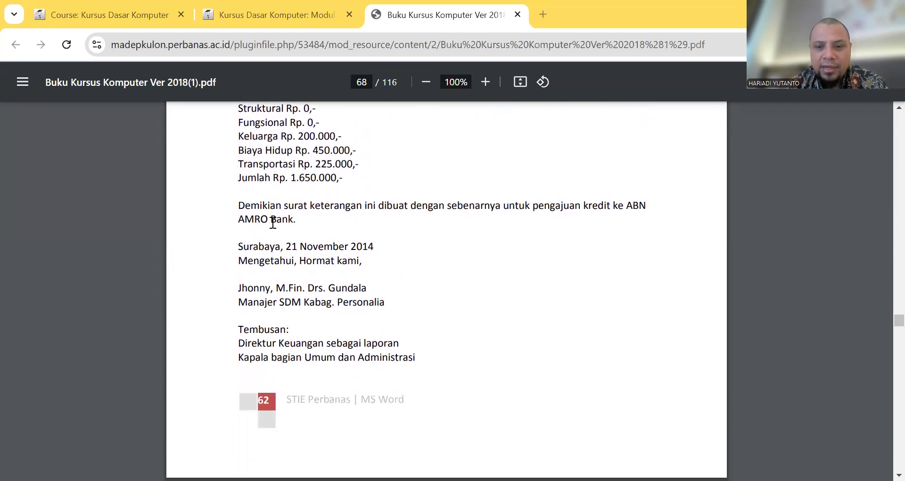
{"action": "scroll", "coordinate": [323, 297], "scroll_direction": "down", "scroll_amount": 3}
{"action": "scroll", "coordinate": [323, 297], "scroll_direction": "down", "scroll_amount": 7}
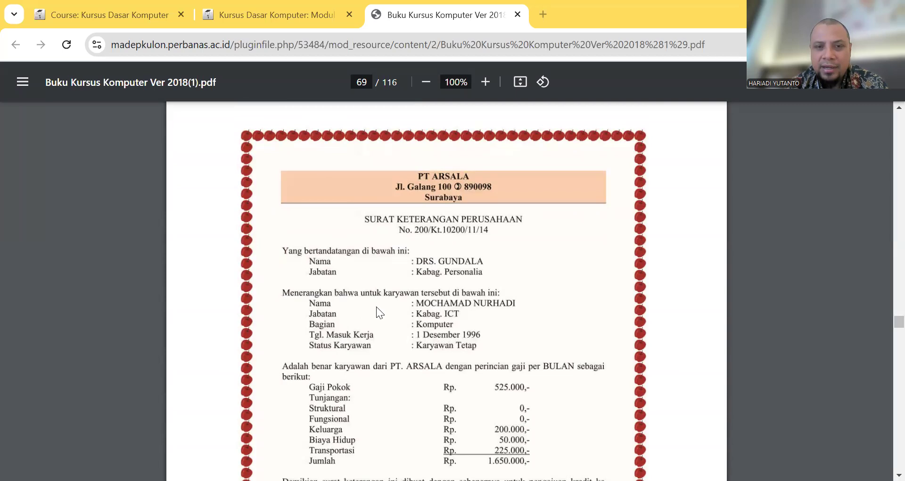
{"action": "scroll", "coordinate": [376, 307], "scroll_direction": "down", "scroll_amount": 4}
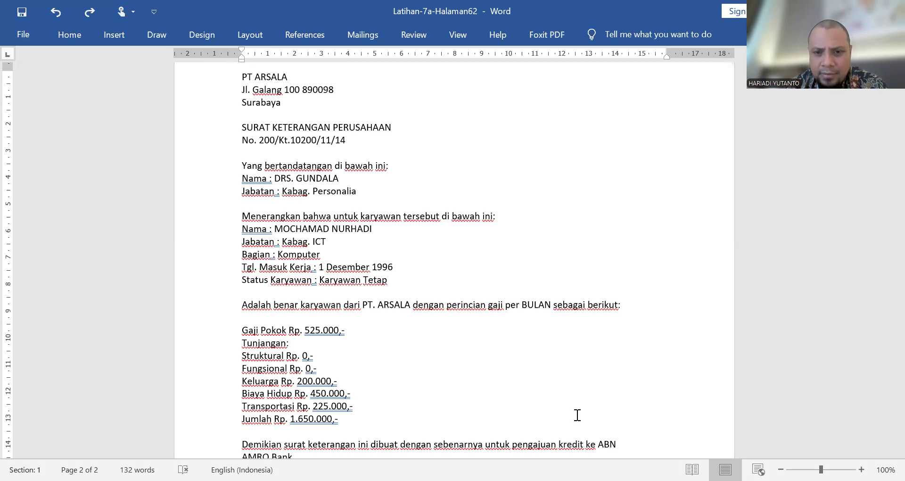
Step: In the Latihan-7a-Halaman62 document in Word, centre the three-line PT ARSALA letterhead on page 2
{"action": "scroll", "coordinate": [395, 313], "scroll_direction": "up", "scroll_amount": 5}
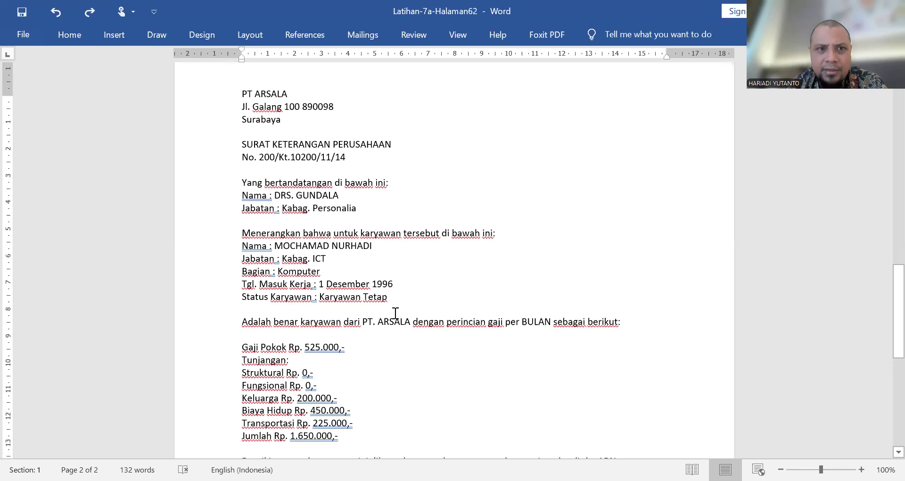
{"action": "scroll", "coordinate": [396, 312], "scroll_direction": "down", "scroll_amount": 5}
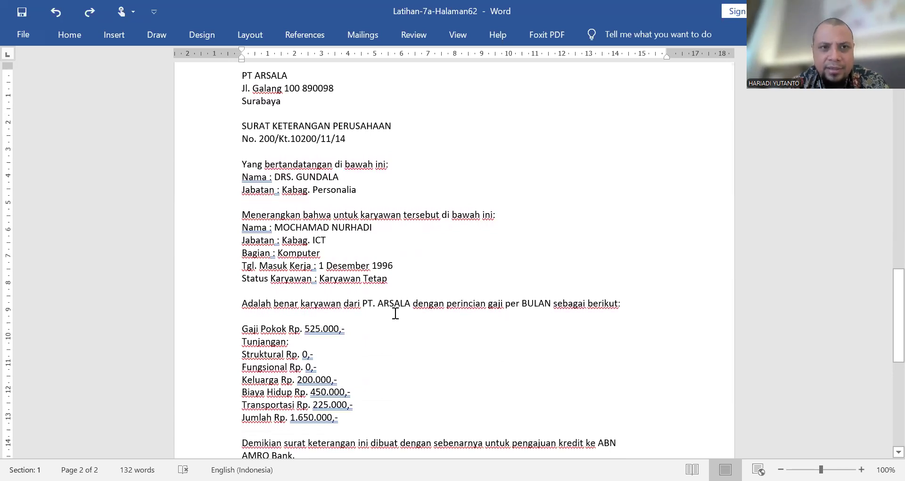
{"action": "scroll", "coordinate": [395, 313], "scroll_direction": "up", "scroll_amount": 2}
{"action": "scroll", "coordinate": [396, 312], "scroll_direction": "down", "scroll_amount": 8}
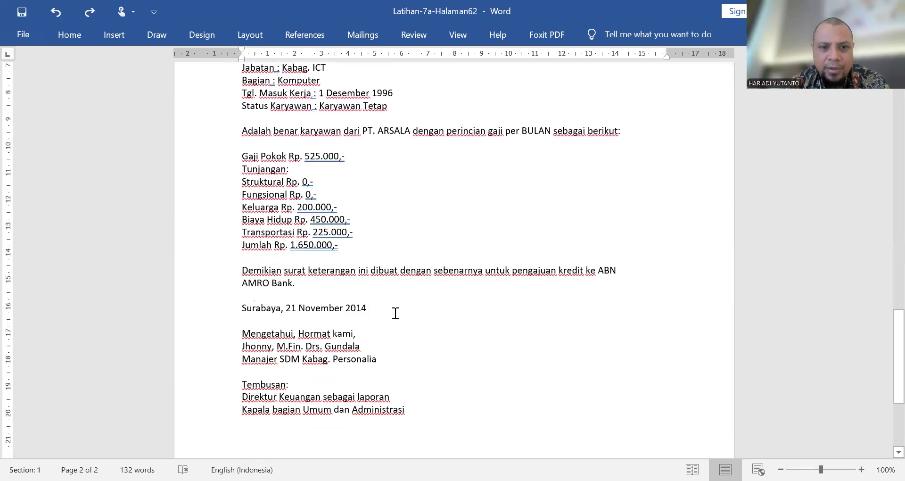
{"action": "scroll", "coordinate": [395, 312], "scroll_direction": "up", "scroll_amount": 8}
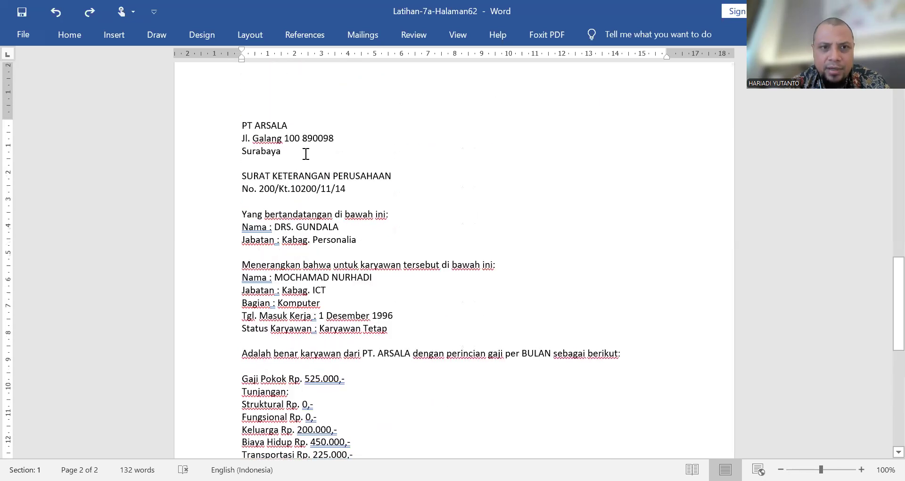
{"action": "left_click_drag", "start_coordinate": [292, 149], "coordinate": [238, 126]}
{"action": "scroll", "coordinate": [383, 161], "scroll_direction": "up", "scroll_amount": 4}
{"action": "scroll", "coordinate": [383, 161], "scroll_direction": "up", "scroll_amount": 4}
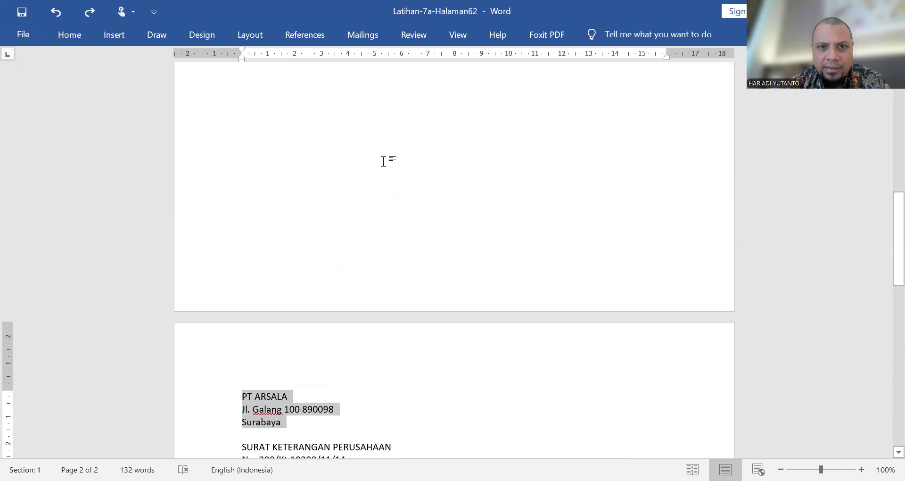
{"action": "scroll", "coordinate": [383, 161], "scroll_direction": "up", "scroll_amount": 12}
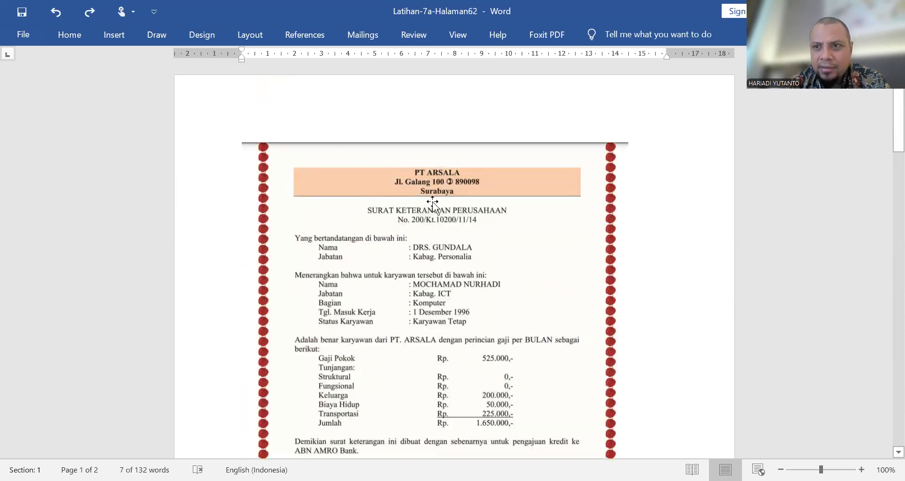
{"action": "scroll", "coordinate": [432, 201], "scroll_direction": "down", "scroll_amount": 9}
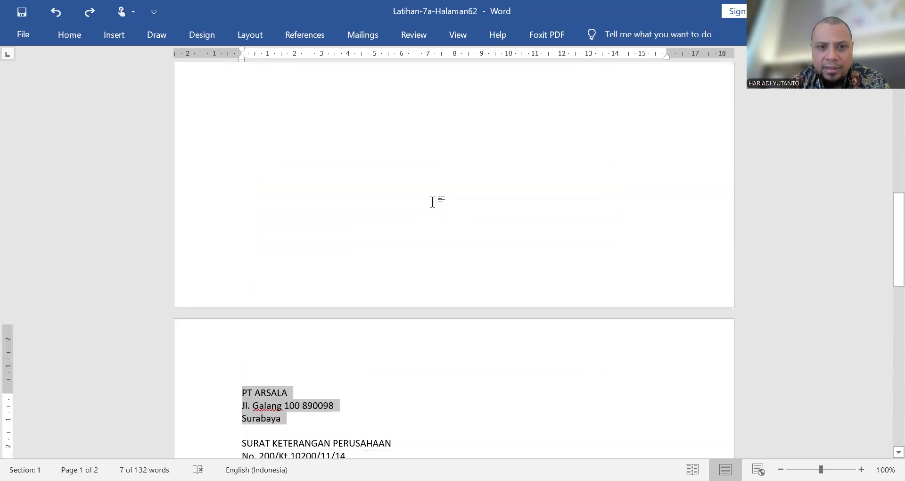
{"action": "scroll", "coordinate": [432, 202], "scroll_direction": "up", "scroll_amount": 10}
{"action": "scroll", "coordinate": [432, 202], "scroll_direction": "down", "scroll_amount": 8}
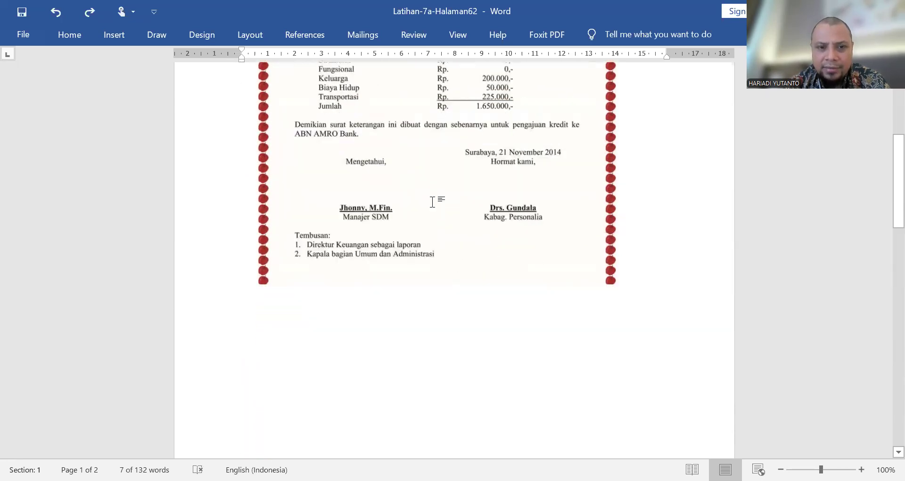
{"action": "scroll", "coordinate": [432, 201], "scroll_direction": "down", "scroll_amount": 5}
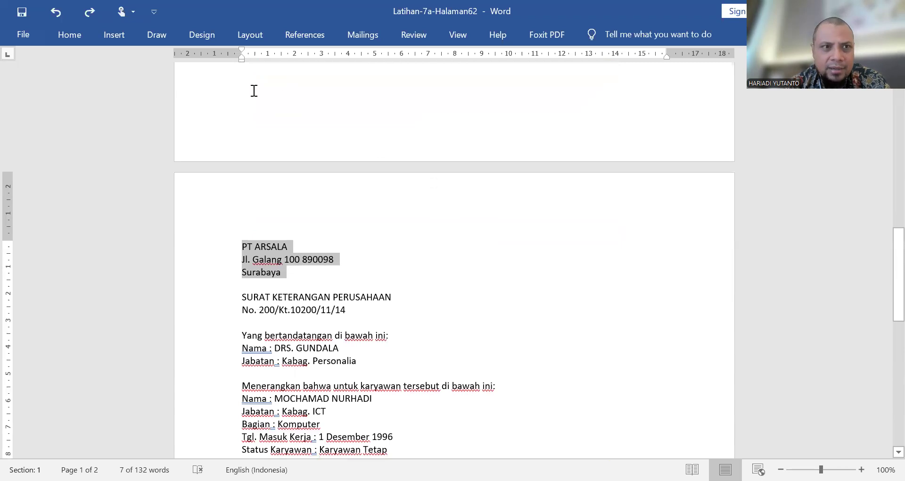
{"action": "left_click", "coordinate": [72, 36]}
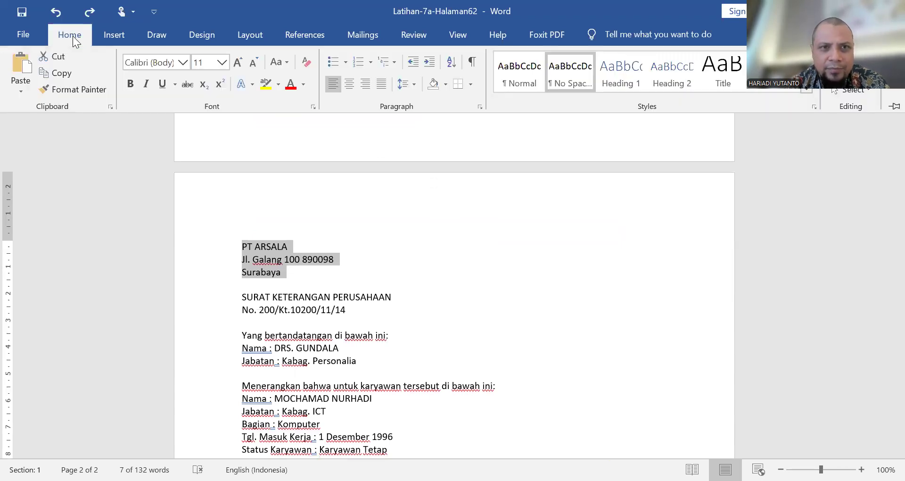
{"action": "left_click", "coordinate": [349, 84]}
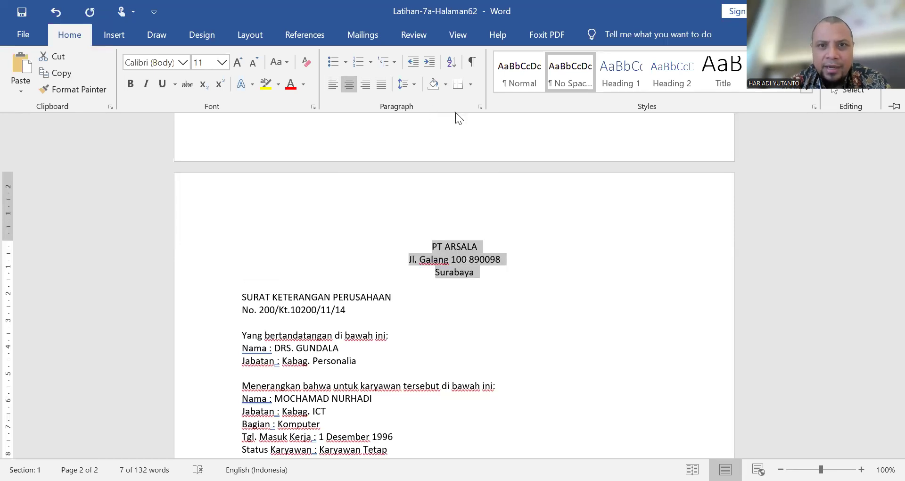
Step: Apply a light orange shading fill to the PT ARSALA letterhead paragraphs
{"action": "left_click", "coordinate": [470, 84]}
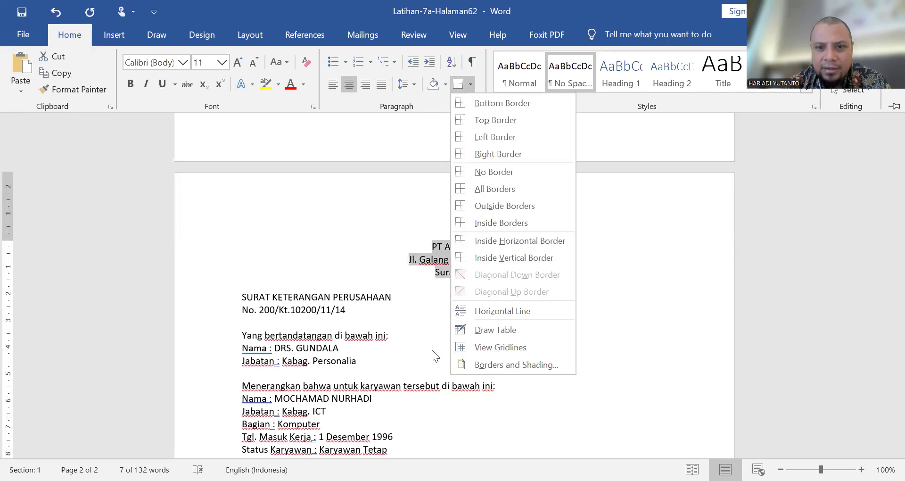
{"action": "left_click", "coordinate": [485, 365]}
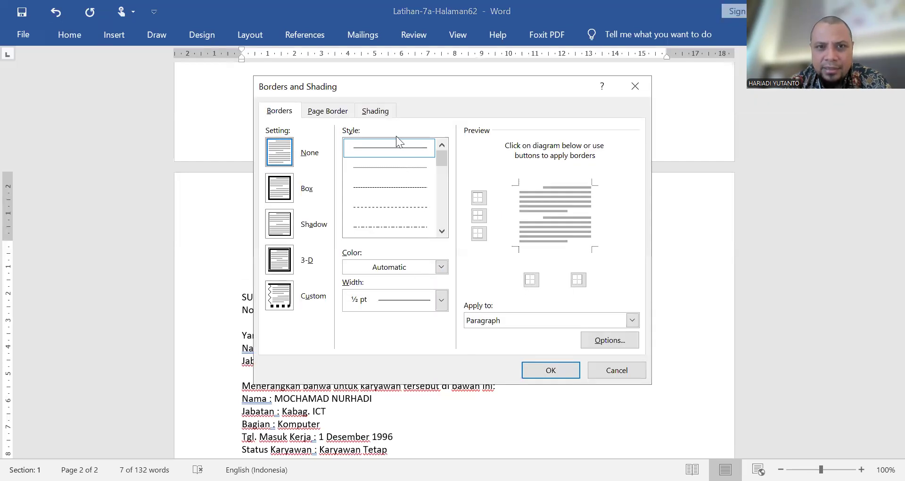
{"action": "left_click", "coordinate": [384, 115]}
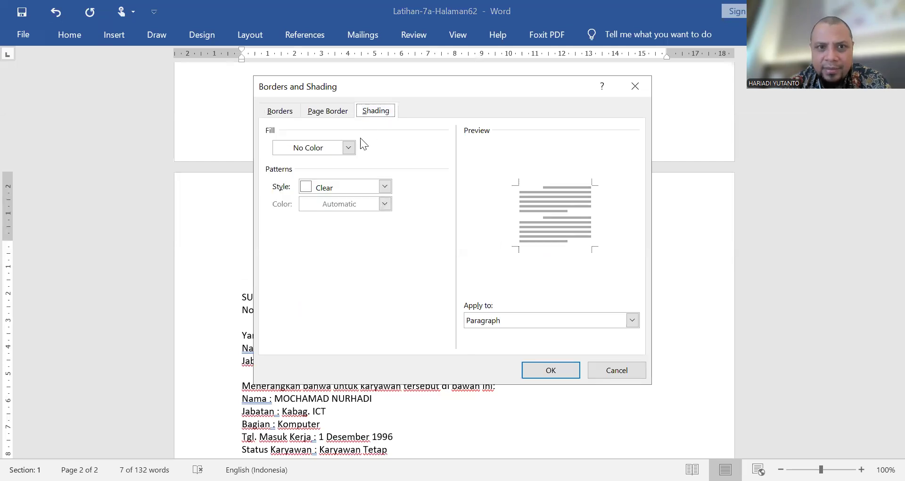
{"action": "left_click", "coordinate": [350, 151]}
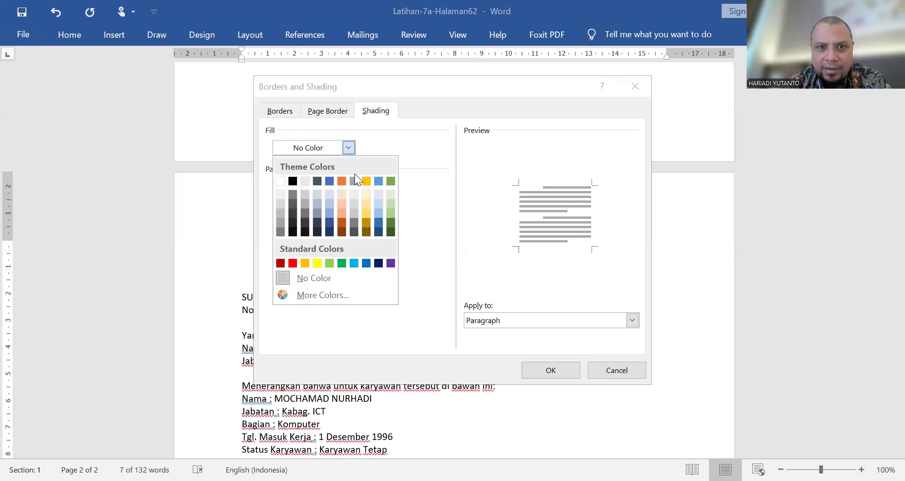
{"action": "left_click", "coordinate": [342, 203]}
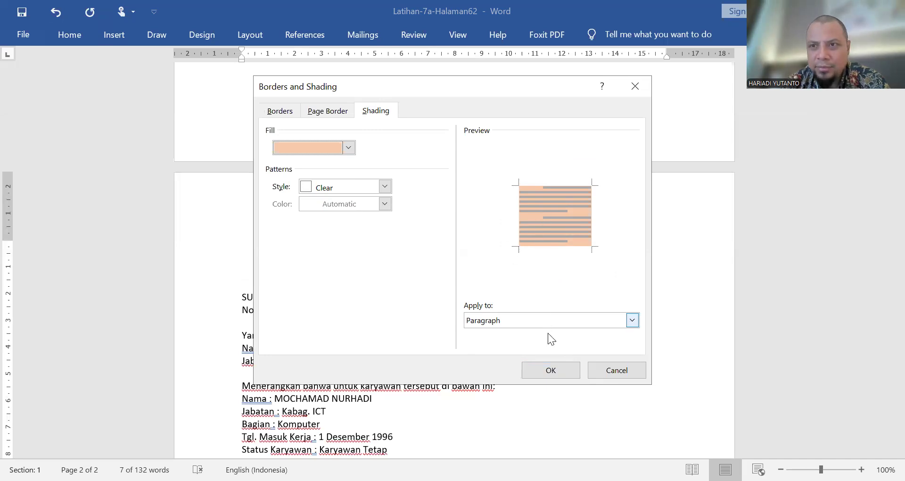
{"action": "left_click", "coordinate": [550, 370]}
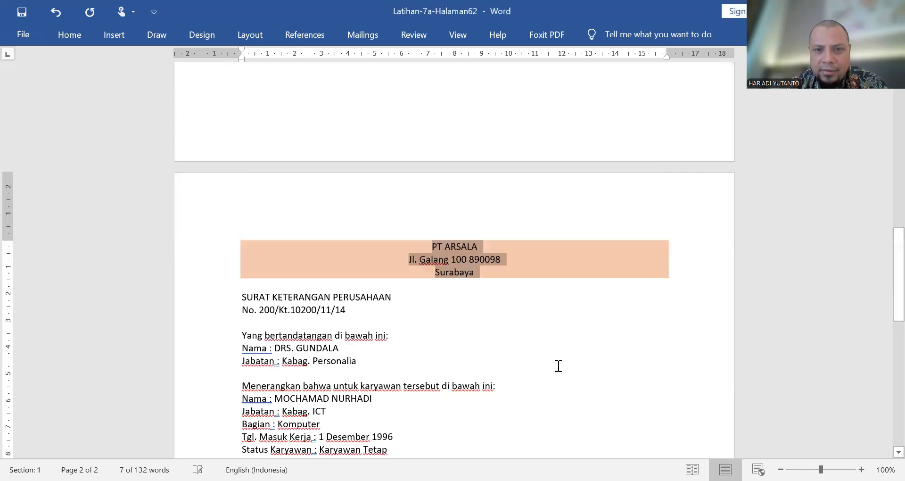
{"action": "left_click", "coordinate": [425, 270]}
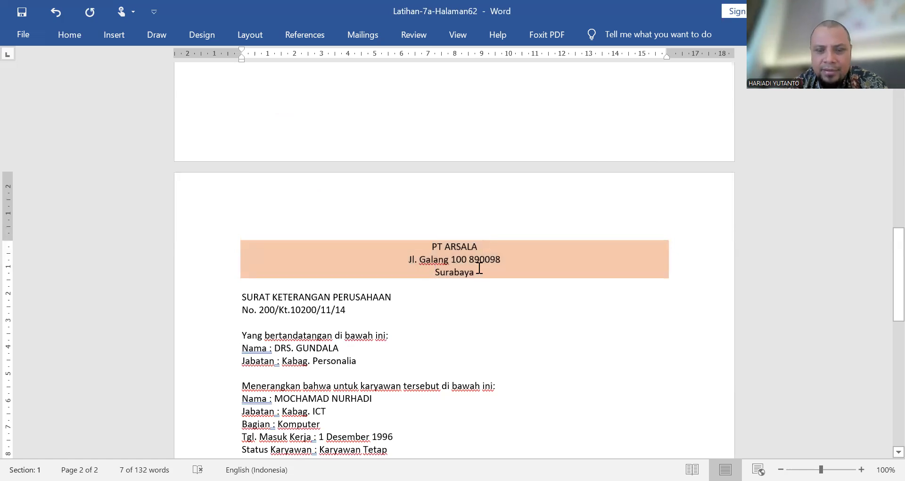
Step: Centre the SURAT KETERANGAN PERUSAHAAN title and the letter number line beneath it
{"action": "scroll", "coordinate": [476, 273], "scroll_direction": "up", "scroll_amount": 4}
{"action": "scroll", "coordinate": [476, 273], "scroll_direction": "up", "scroll_amount": 9}
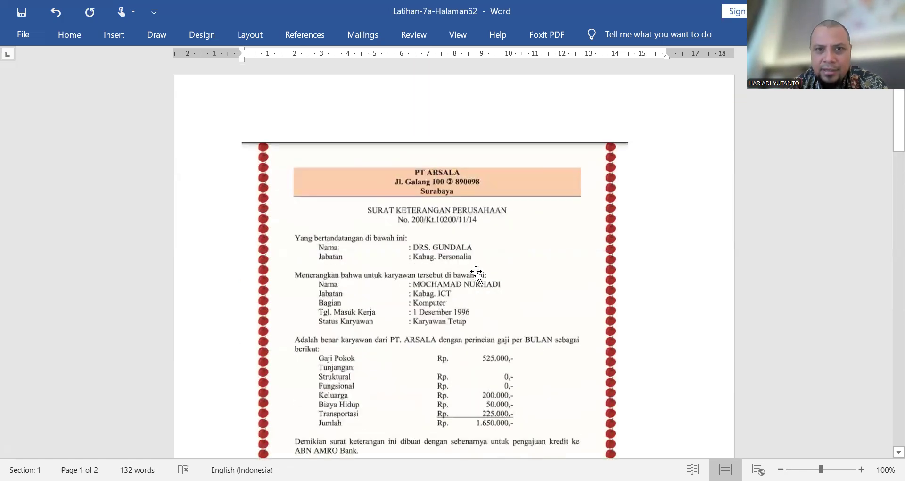
{"action": "scroll", "coordinate": [475, 272], "scroll_direction": "down", "scroll_amount": 10}
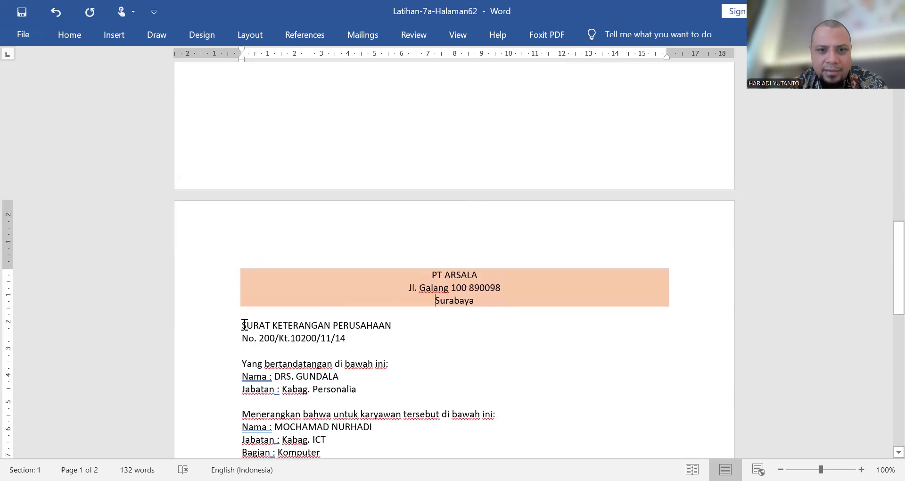
{"action": "left_click_drag", "start_coordinate": [245, 325], "coordinate": [363, 335]}
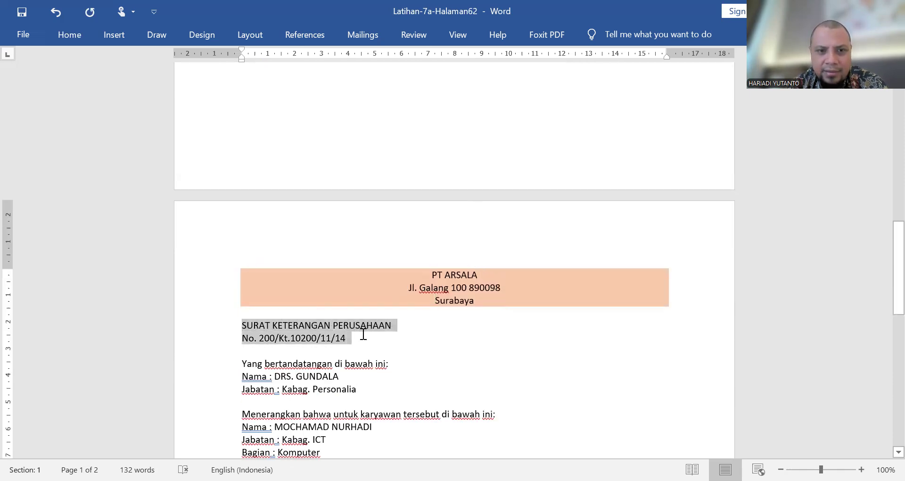
{"action": "scroll", "coordinate": [362, 333], "scroll_direction": "up", "scroll_amount": 10}
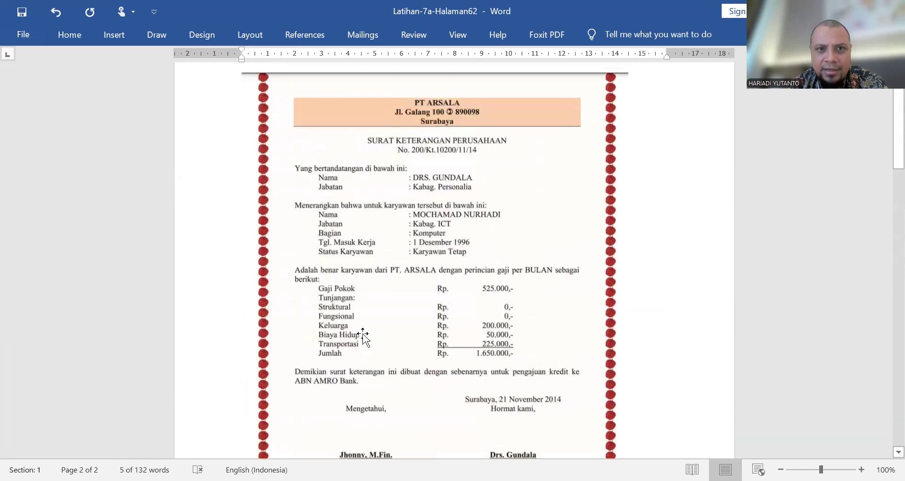
{"action": "scroll", "coordinate": [362, 333], "scroll_direction": "down", "scroll_amount": 10}
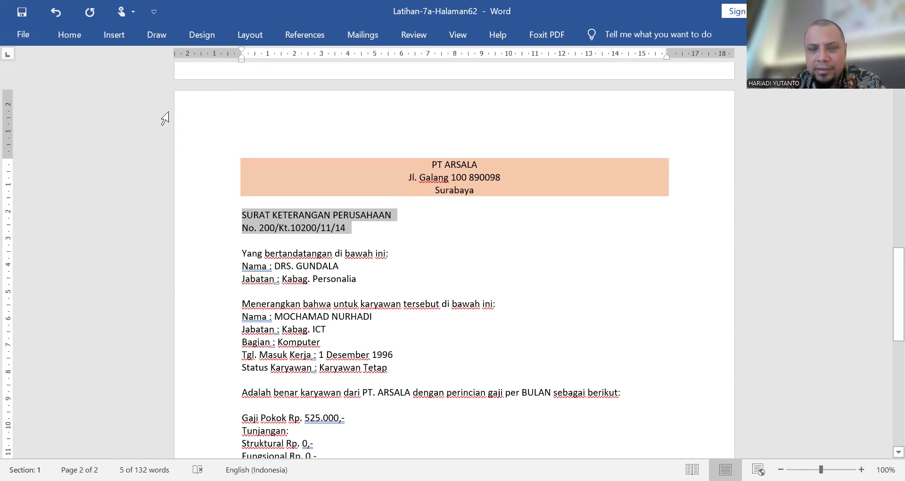
{"action": "key", "text": "ctrl+e"}
{"action": "left_click", "coordinate": [62, 29]}
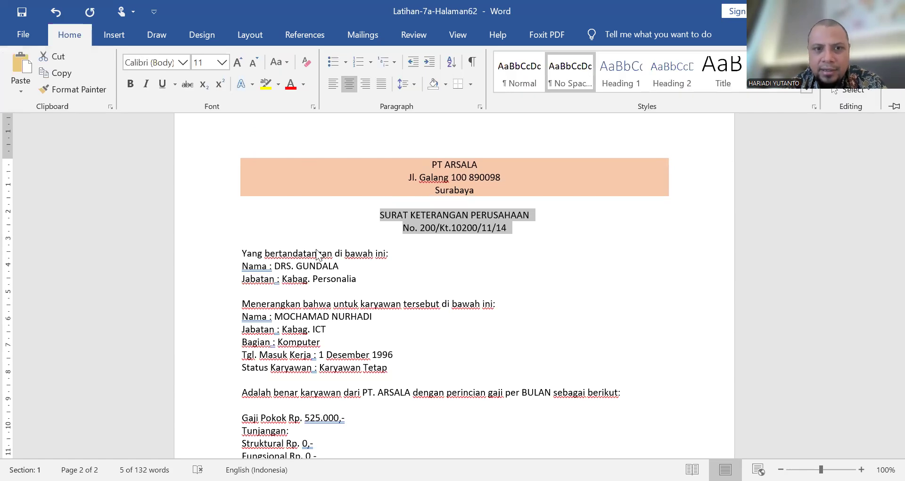
Step: Indent the five employee detail lines, from Nama to Status Karyawan, to 3 cm, following the sample letter
{"action": "scroll", "coordinate": [420, 266], "scroll_direction": "up", "scroll_amount": 15}
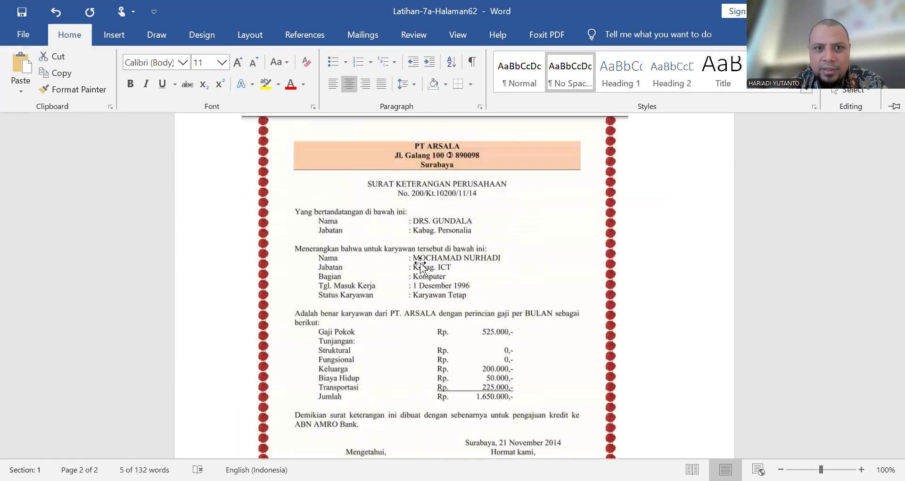
{"action": "scroll", "coordinate": [420, 265], "scroll_direction": "down", "scroll_amount": 3}
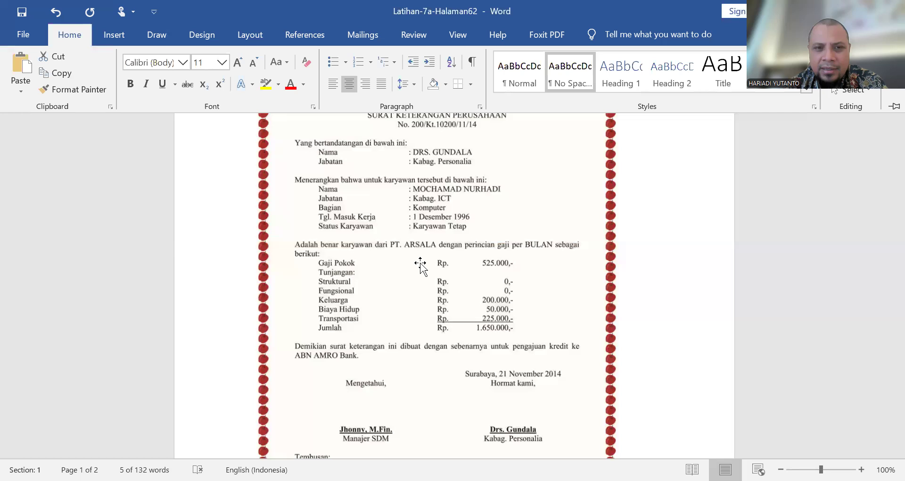
{"action": "scroll", "coordinate": [419, 266], "scroll_direction": "up", "scroll_amount": 1}
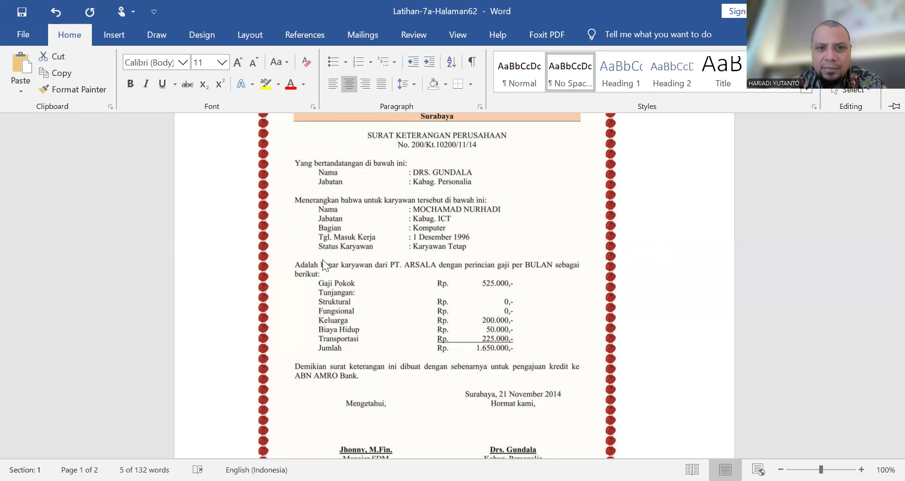
{"action": "scroll", "coordinate": [398, 260], "scroll_direction": "down", "scroll_amount": 12}
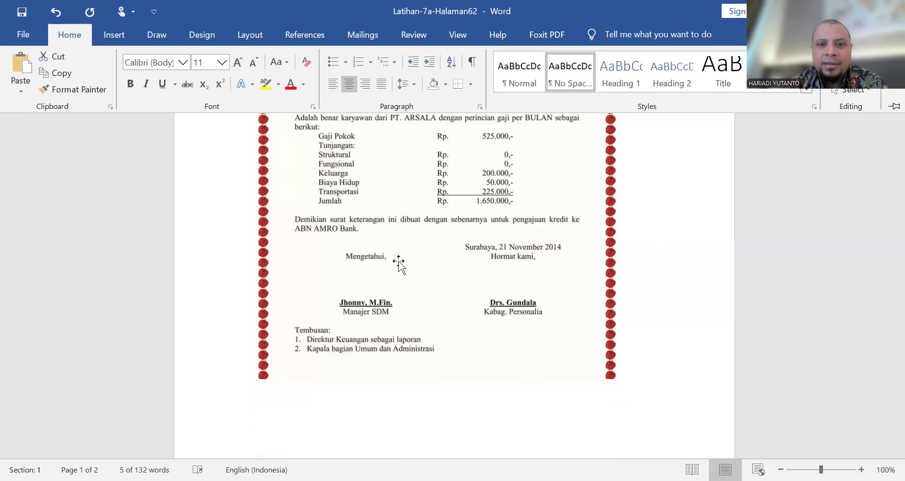
{"action": "scroll", "coordinate": [398, 260], "scroll_direction": "down", "scroll_amount": 3}
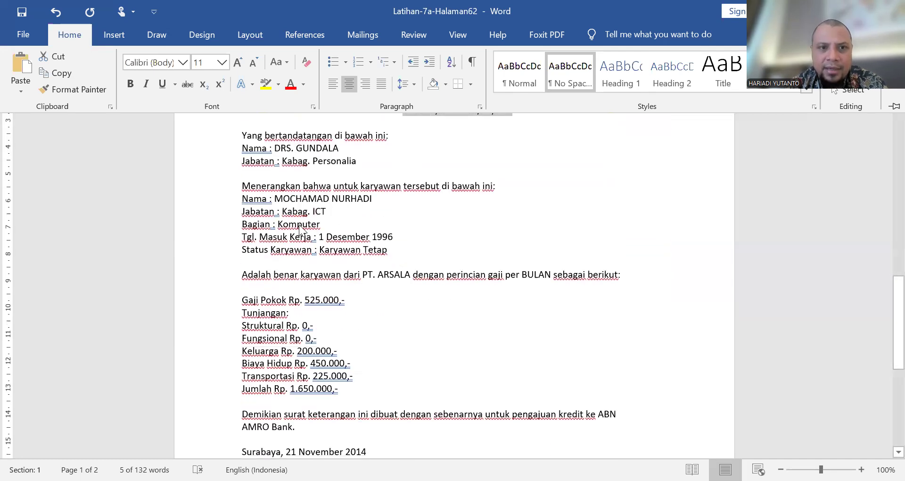
{"action": "left_click", "coordinate": [245, 206]}
{"action": "left_click_drag", "start_coordinate": [241, 199], "coordinate": [393, 249]}
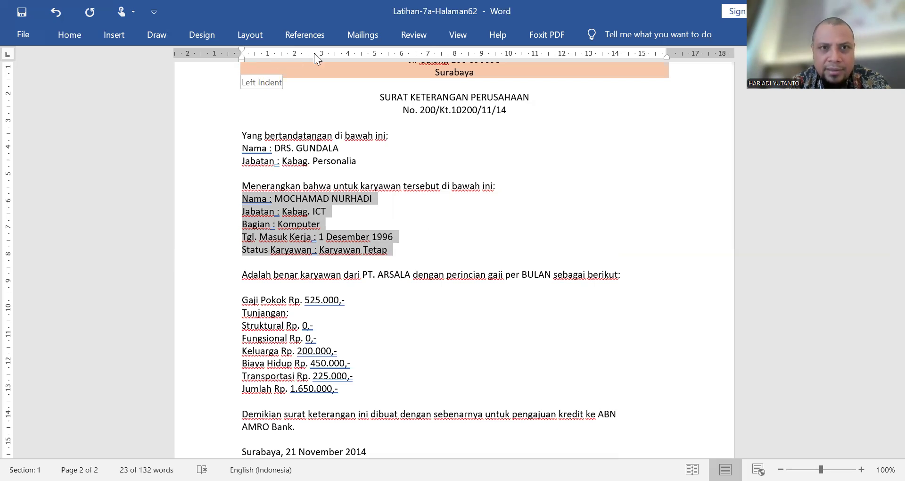
{"action": "left_click_drag", "start_coordinate": [315, 53], "coordinate": [326, 52]}
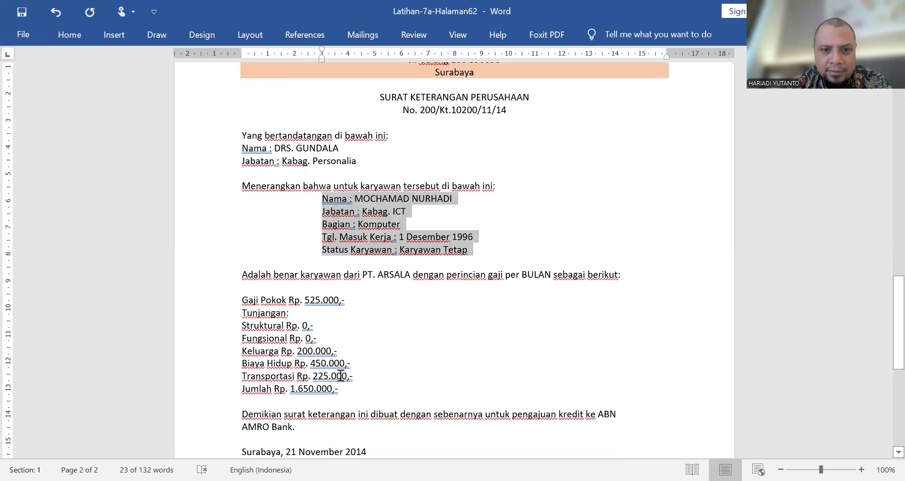
Step: Indent the salary breakdown lines, from Gaji Pokok to Jumlah, to 3 cm
{"action": "left_click_drag", "start_coordinate": [343, 393], "coordinate": [239, 302]}
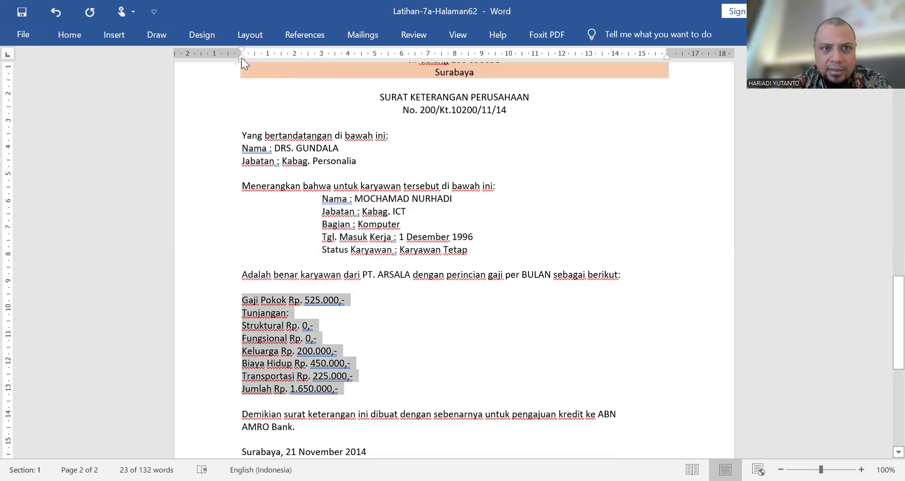
{"action": "left_click_drag", "start_coordinate": [241, 60], "coordinate": [241, 61]}
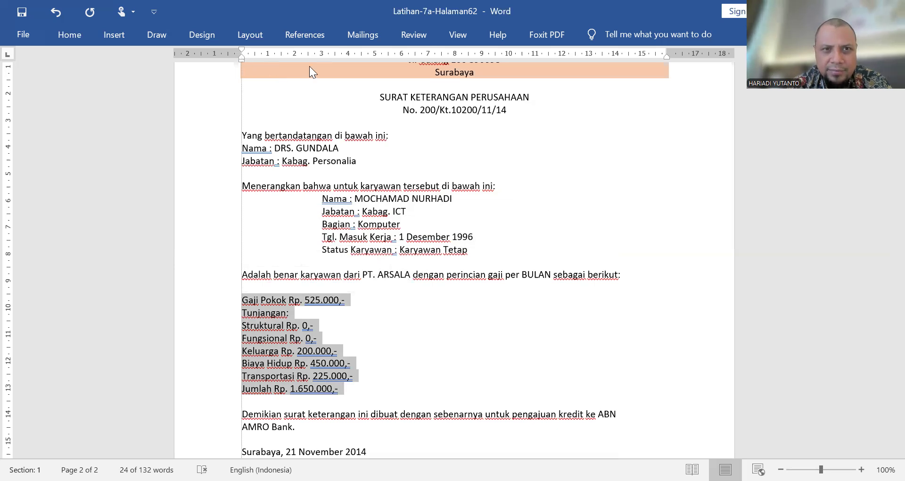
{"action": "left_click_drag", "start_coordinate": [320, 65], "coordinate": [320, 65]}
{"action": "left_click", "coordinate": [445, 228]}
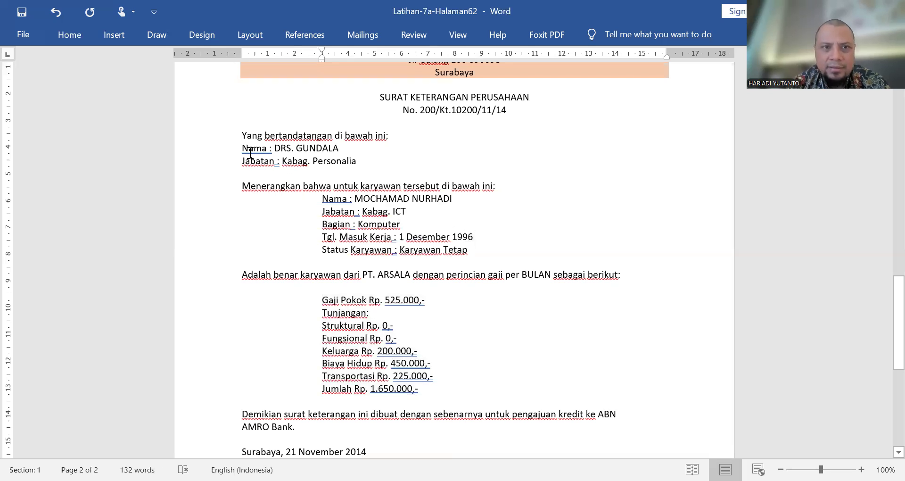
Step: Indent the Nama and Jabatan lines under "Yang bertandatangan di bawah ini" to 3 cm
{"action": "left_click_drag", "start_coordinate": [240, 148], "coordinate": [361, 161]}
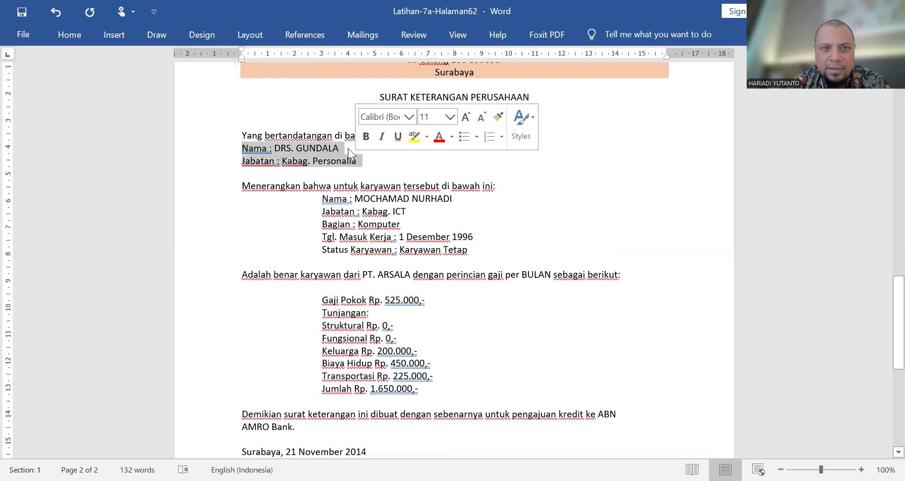
{"action": "left_click_drag", "start_coordinate": [240, 60], "coordinate": [251, 61]}
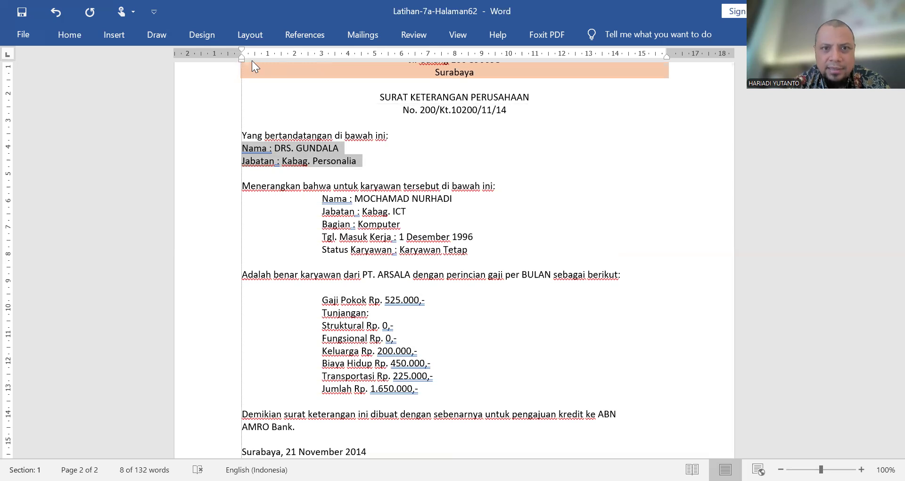
{"action": "left_click_drag", "start_coordinate": [313, 65], "coordinate": [321, 65]}
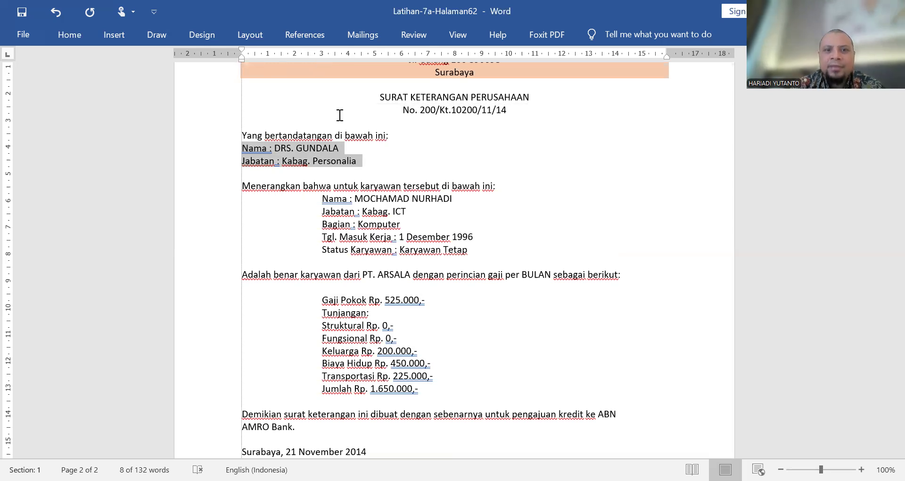
Step: Set a left tab stop at 7 cm for the signatory's Nama and Jabatan lines, as in the sample letter
{"action": "scroll", "coordinate": [405, 225], "scroll_direction": "down", "scroll_amount": 3}
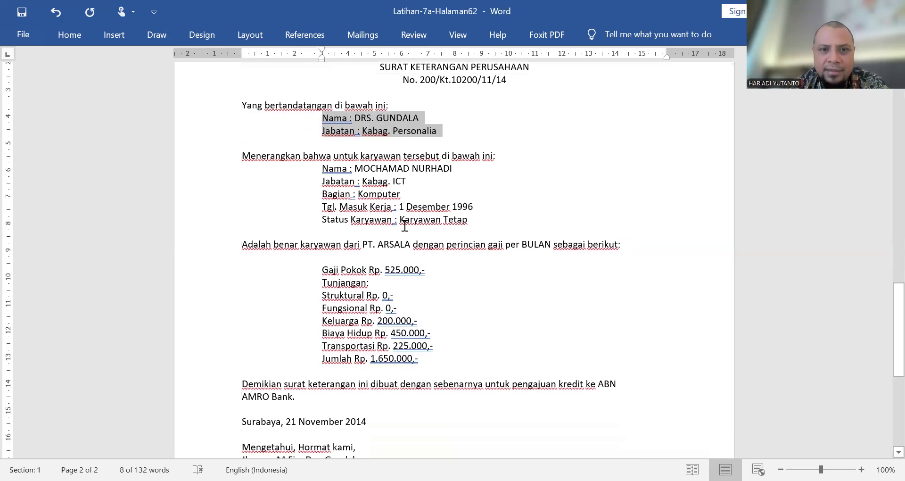
{"action": "scroll", "coordinate": [404, 224], "scroll_direction": "up", "scroll_amount": 6}
{"action": "scroll", "coordinate": [405, 228], "scroll_direction": "up", "scroll_amount": 15}
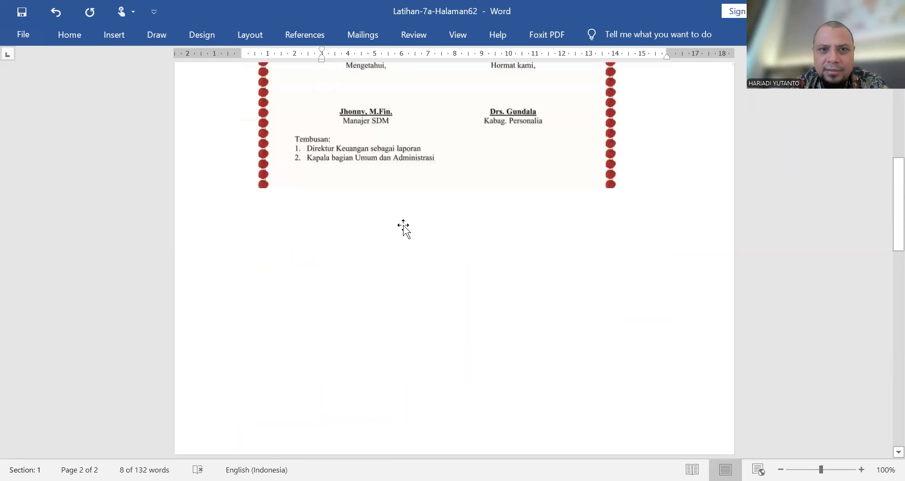
{"action": "scroll", "coordinate": [335, 134], "scroll_direction": "down", "scroll_amount": 8}
{"action": "scroll", "coordinate": [336, 134], "scroll_direction": "up", "scroll_amount": 11}
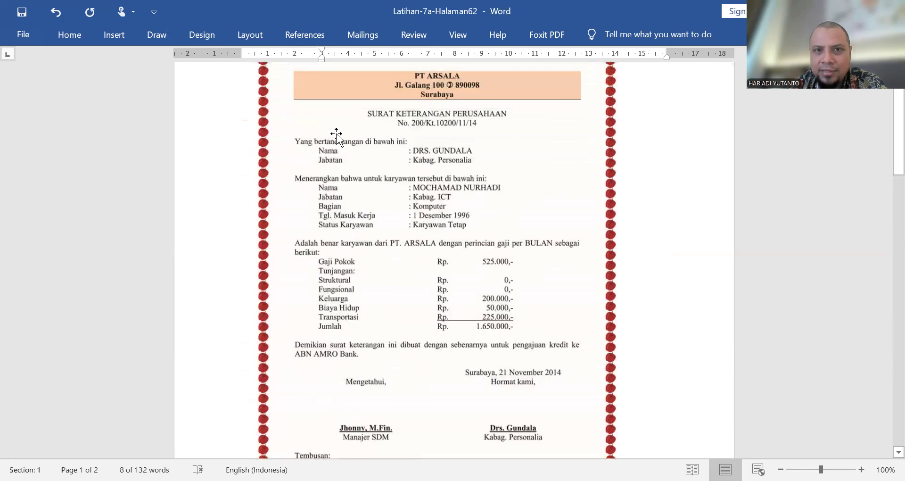
{"action": "scroll", "coordinate": [336, 134], "scroll_direction": "down", "scroll_amount": 15}
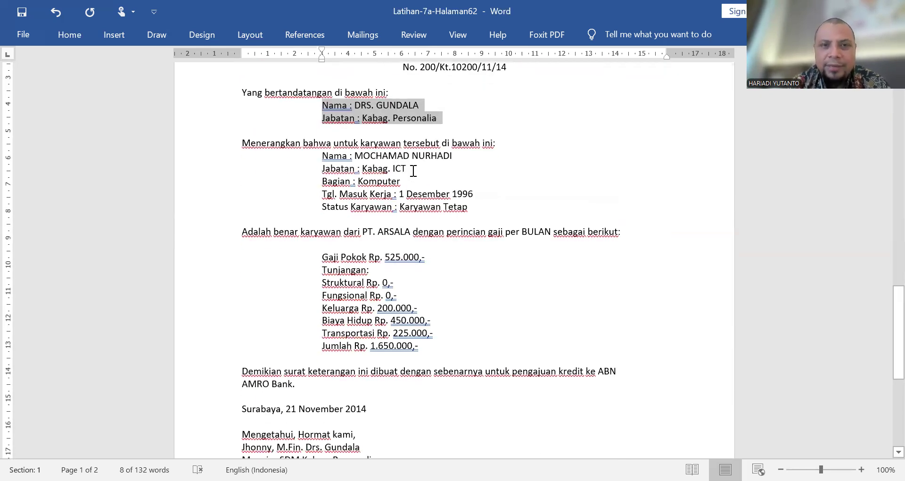
{"action": "left_click", "coordinate": [429, 129]}
{"action": "left_click_drag", "start_coordinate": [444, 122], "coordinate": [327, 113]}
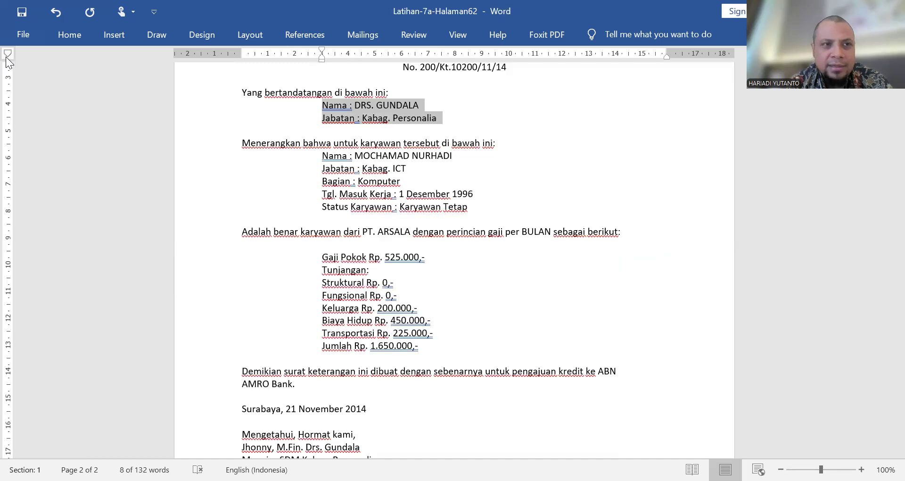
{"action": "left_click", "coordinate": [7, 57]}
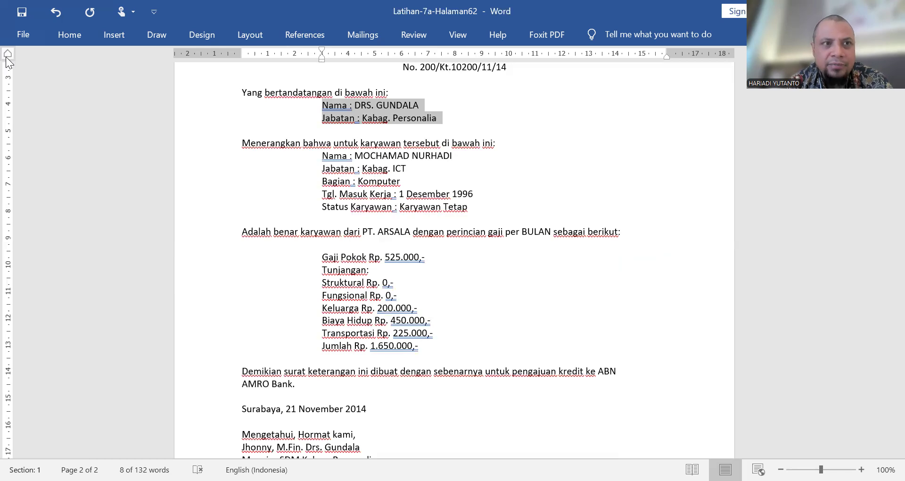
{"action": "left_click", "coordinate": [6, 56]}
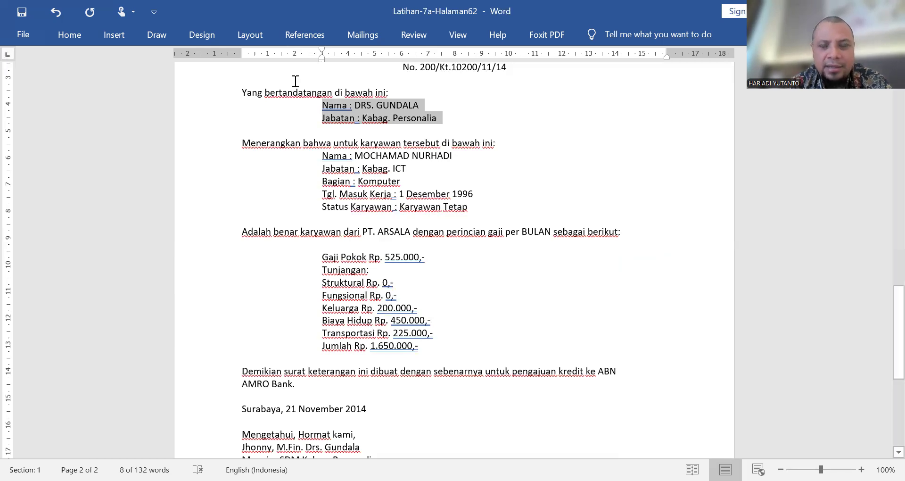
{"action": "left_click", "coordinate": [427, 57]}
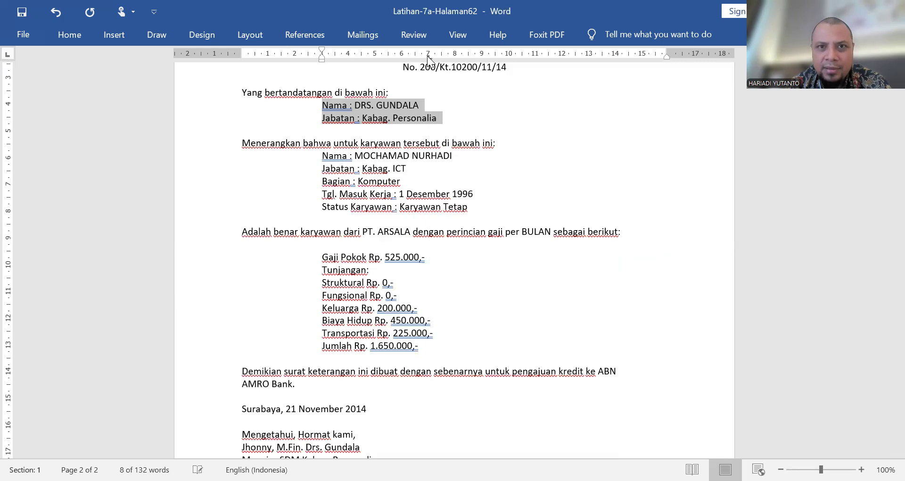
Step: Align the colons of the signatory's Nama and Jabatan lines at the 7 cm tab stop
{"action": "left_click", "coordinate": [350, 107]}
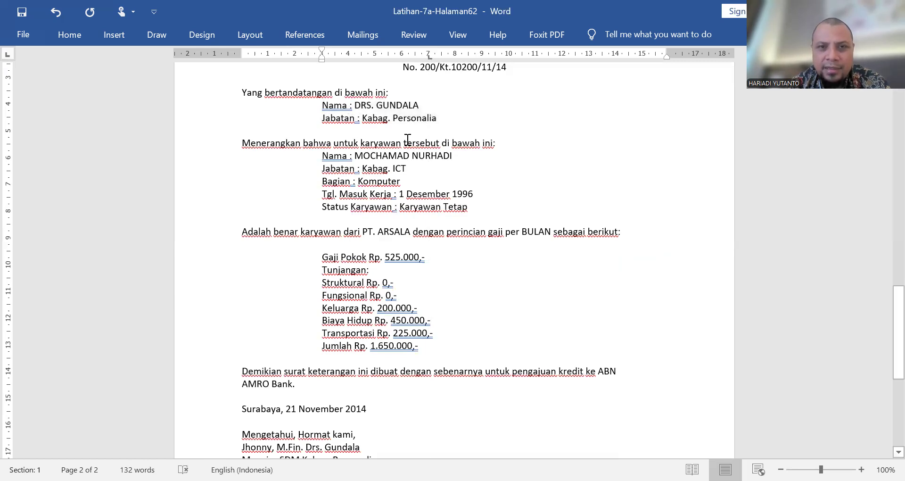
{"action": "key", "text": "Tab"}
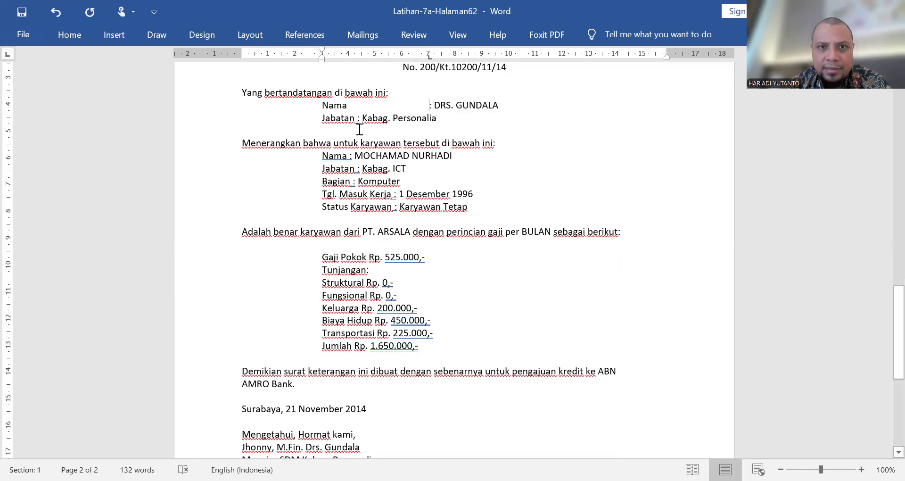
{"action": "left_click", "coordinate": [358, 121]}
{"action": "key", "text": "Tab"}
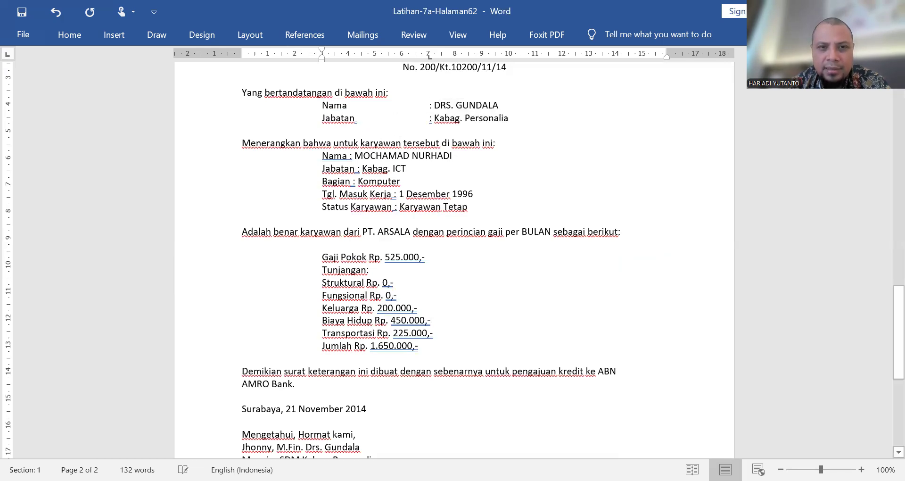
Step: Set a left tab stop at 7 cm for the five employee detail lines and align each line's colon to it
{"action": "left_click_drag", "start_coordinate": [470, 208], "coordinate": [330, 158]}
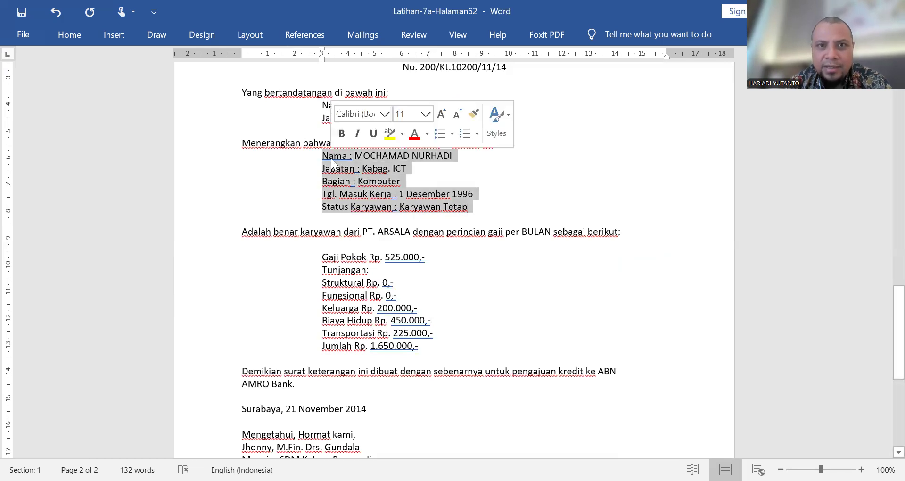
{"action": "left_click", "coordinate": [428, 55]}
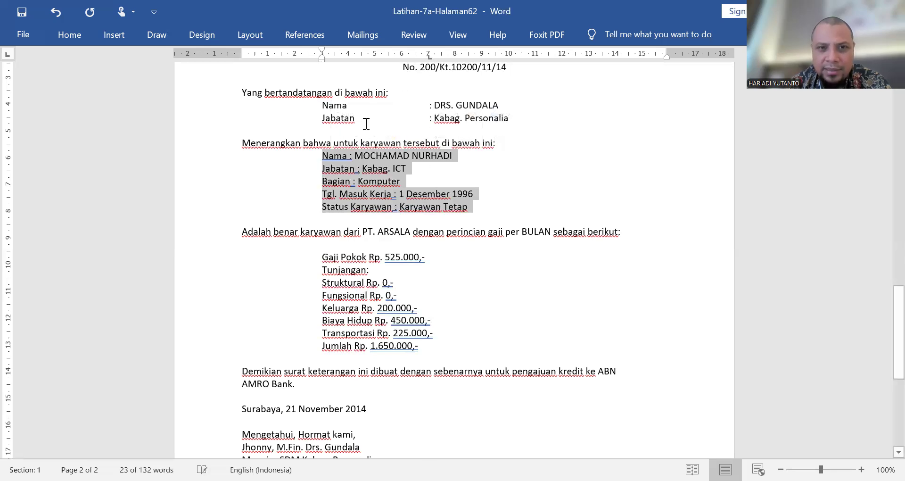
{"action": "left_click", "coordinate": [349, 157]}
{"action": "key", "text": "Tab"}
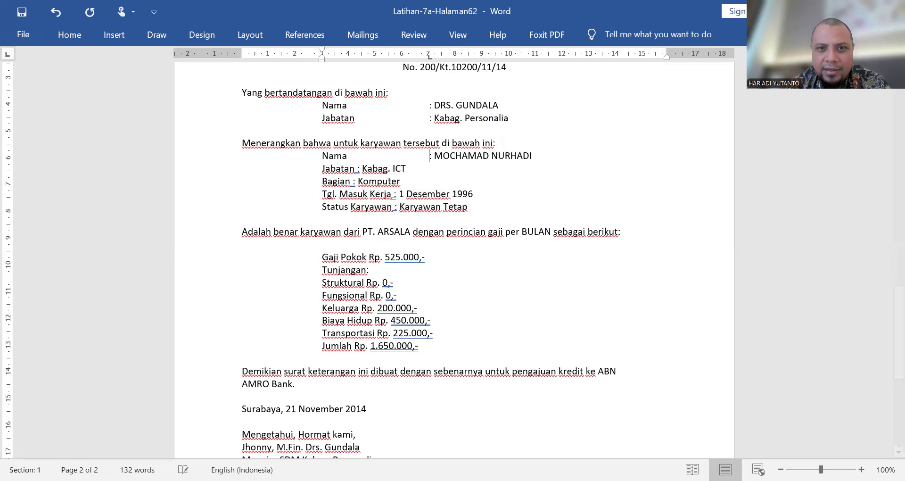
{"action": "left_click", "coordinate": [357, 172]}
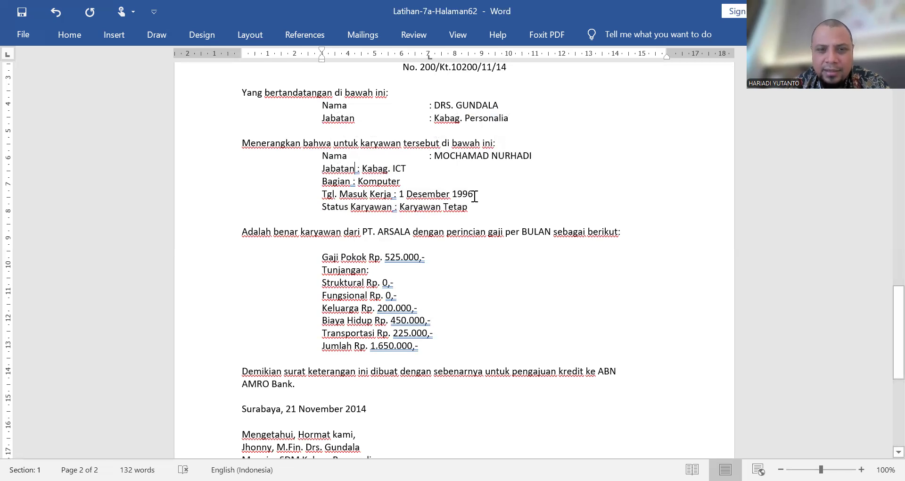
{"action": "key", "text": "Tab"}
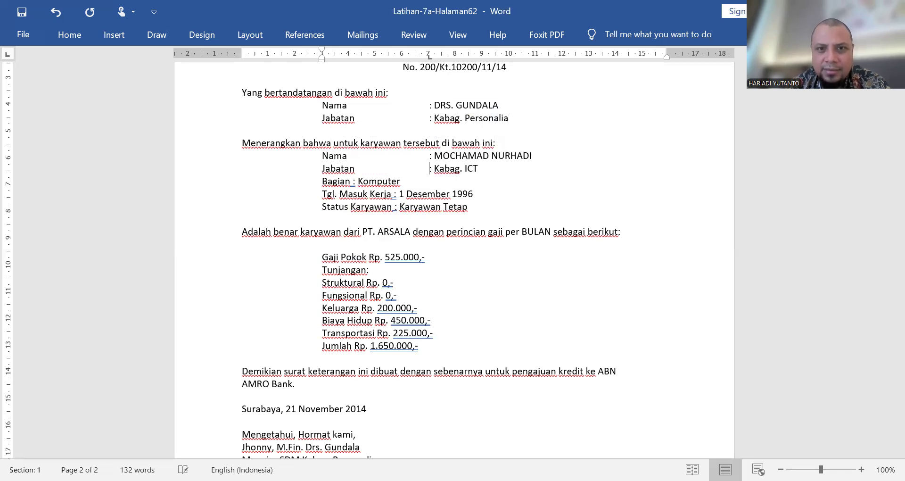
{"action": "left_click", "coordinate": [353, 182]}
{"action": "key", "text": "Tab"}
{"action": "left_click", "coordinate": [394, 190]}
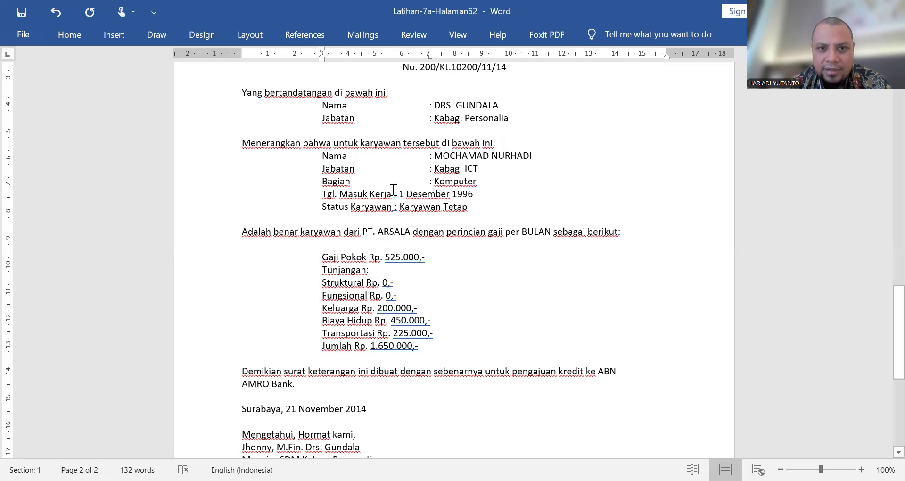
{"action": "key", "text": "Tab"}
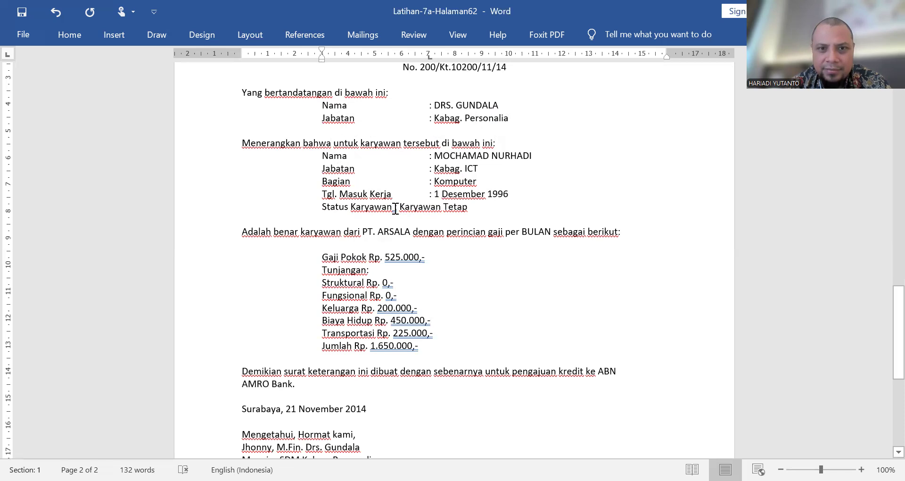
{"action": "left_click", "coordinate": [395, 207]}
{"action": "key", "text": "Tab"}
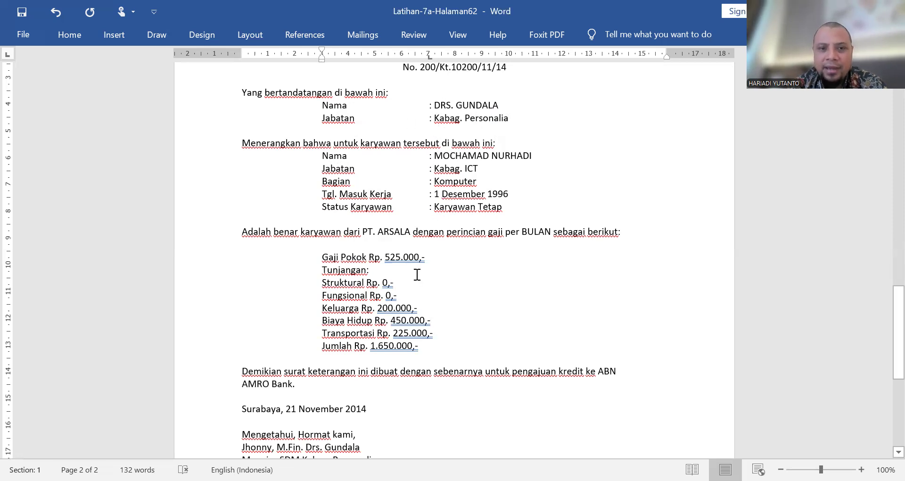
Step: Set a left tab stop at 8 cm and a right tab stop at 14 cm for the salary lines from Gaji Pokok to Jumlah
{"action": "scroll", "coordinate": [417, 275], "scroll_direction": "down", "scroll_amount": 1}
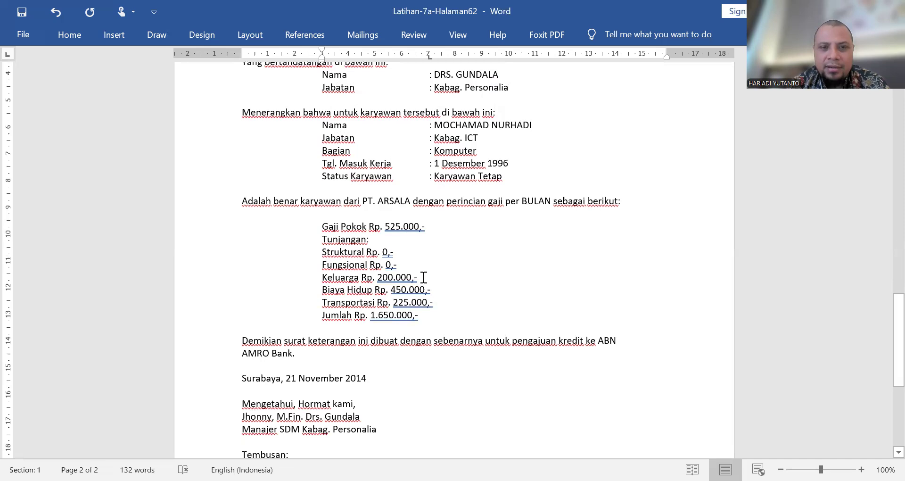
{"action": "scroll", "coordinate": [422, 278], "scroll_direction": "up", "scroll_amount": 15}
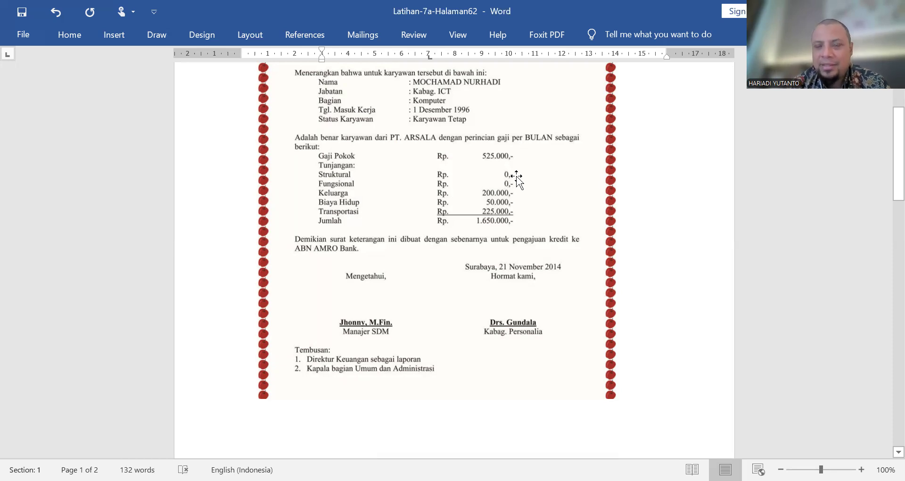
{"action": "scroll", "coordinate": [516, 179], "scroll_direction": "down", "scroll_amount": 6}
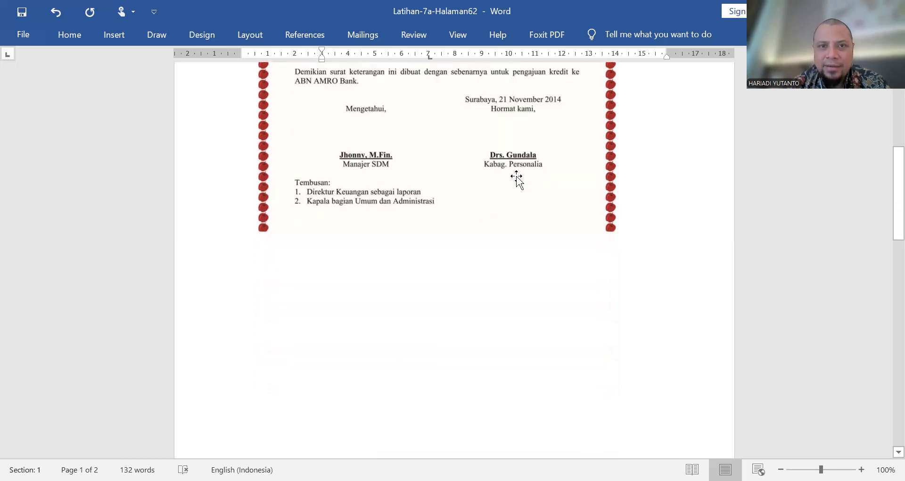
{"action": "scroll", "coordinate": [515, 179], "scroll_direction": "down", "scroll_amount": 20}
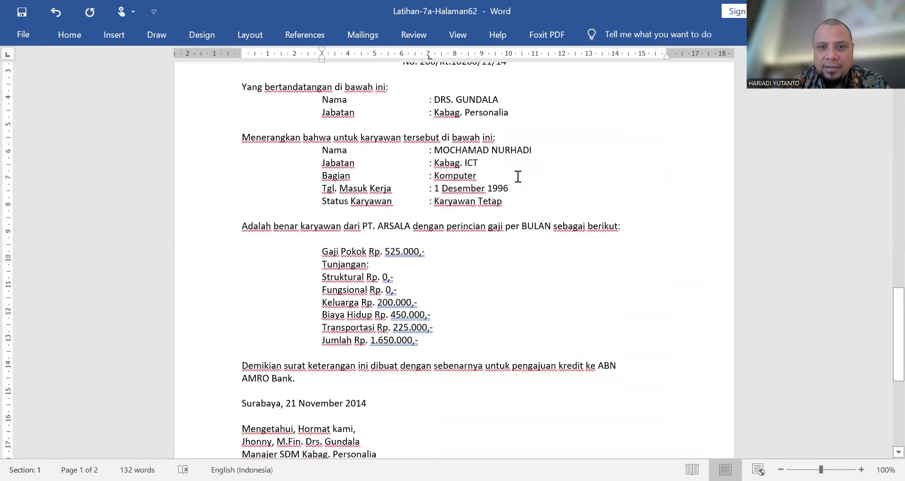
{"action": "left_click_drag", "start_coordinate": [433, 340], "coordinate": [320, 253]}
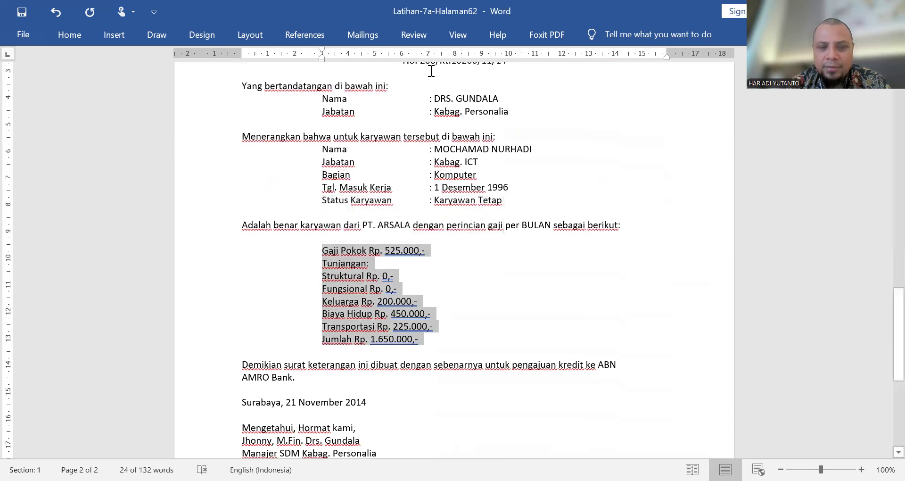
{"action": "scroll", "coordinate": [415, 127], "scroll_direction": "up", "scroll_amount": 10}
{"action": "scroll", "coordinate": [417, 127], "scroll_direction": "up", "scroll_amount": 4}
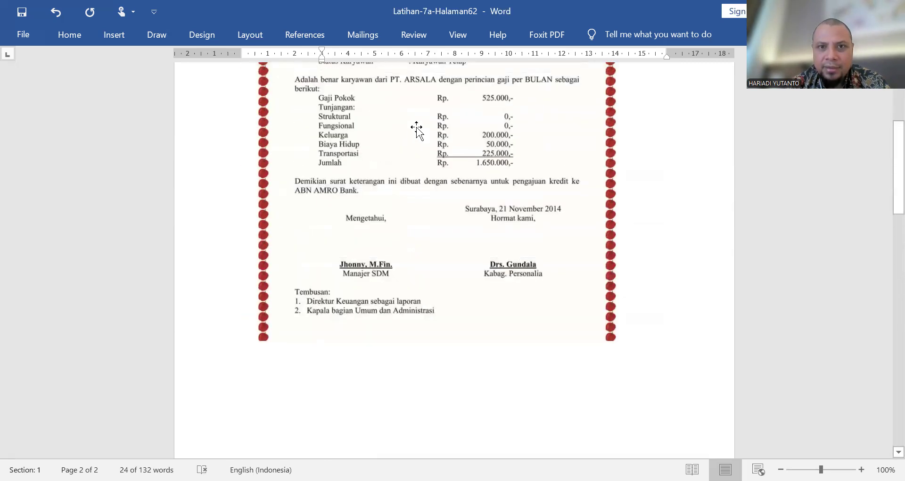
{"action": "scroll", "coordinate": [416, 127], "scroll_direction": "down", "scroll_amount": 10}
{"action": "scroll", "coordinate": [417, 128], "scroll_direction": "down", "scroll_amount": 10}
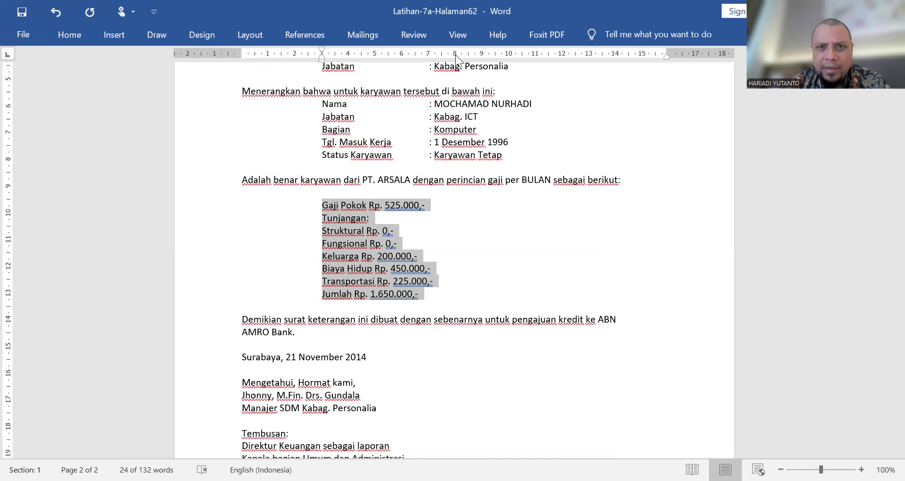
{"action": "left_click", "coordinate": [8, 55]}
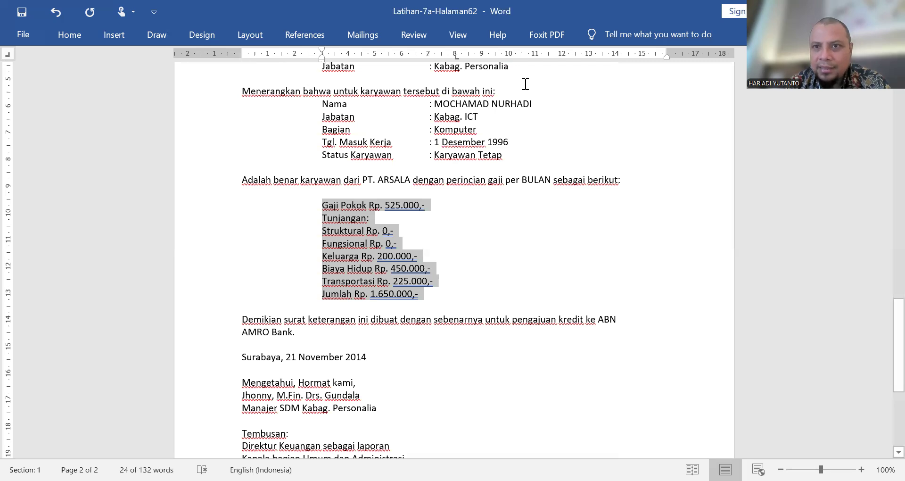
{"action": "left_click", "coordinate": [615, 56]}
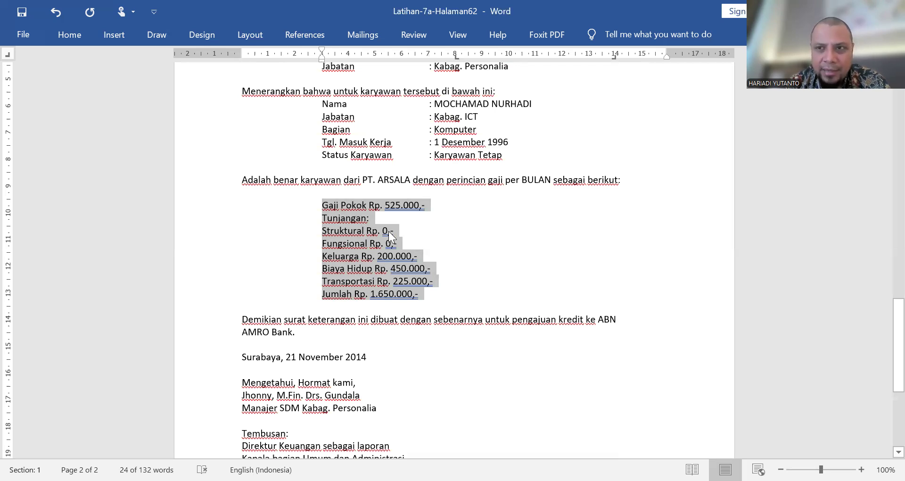
Step: Align the Gaji Pokok line's "Rp." at the 8 cm tab stop and its amount at the 14 cm right tab stop
{"action": "left_click", "coordinate": [367, 207]}
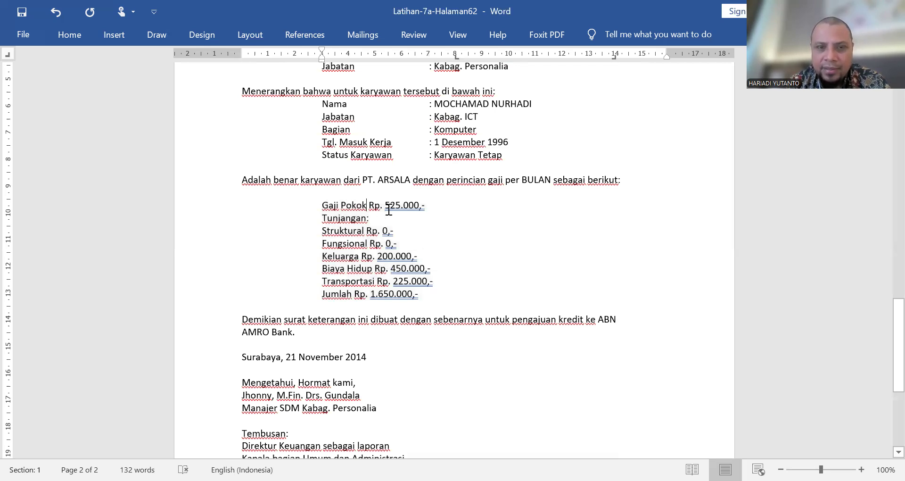
{"action": "key", "text": "Tab"}
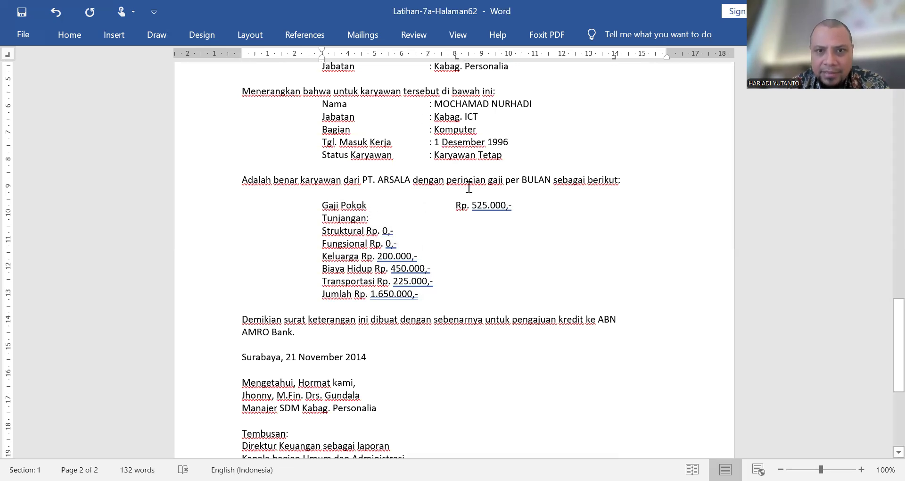
{"action": "left_click", "coordinate": [470, 206]}
{"action": "key", "text": "Tab"}
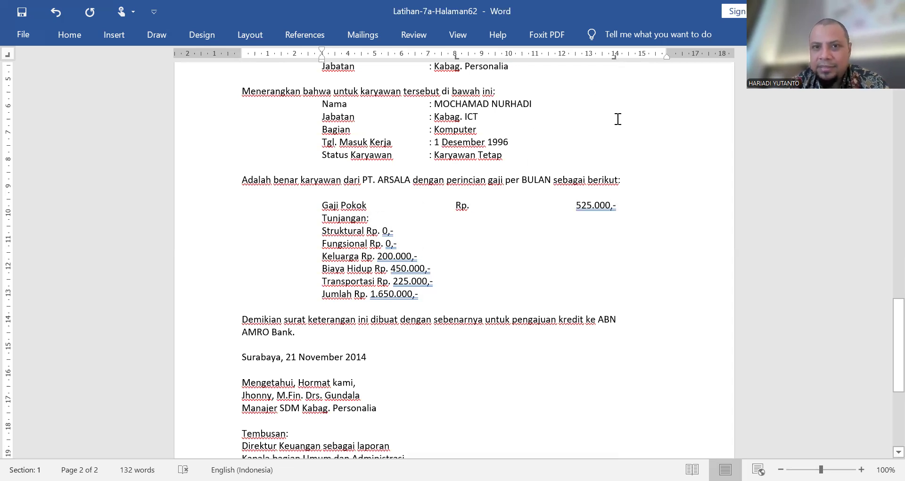
Step: Align "Rp." and the amounts of the Struktural and Fungsional lines at the 8 cm and 14 cm tab stops, leaving Tunjangan without tabs
{"action": "left_click", "coordinate": [373, 217]}
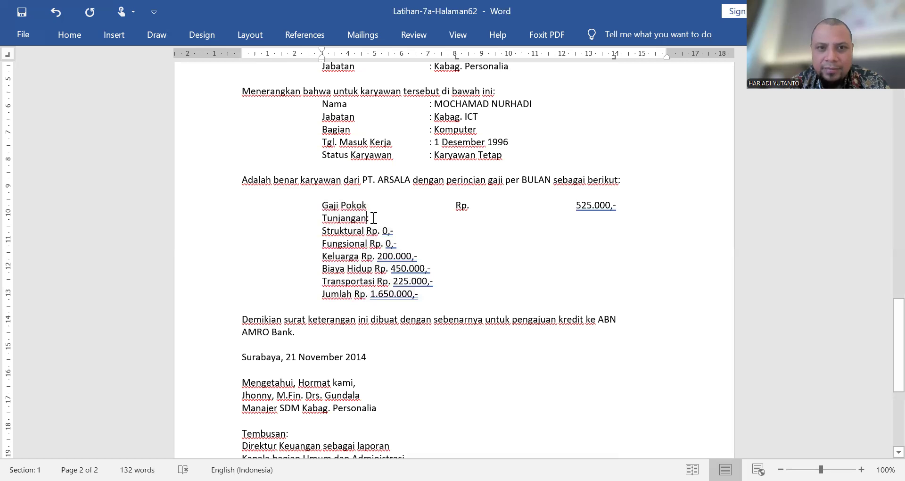
{"action": "scroll", "coordinate": [435, 242], "scroll_direction": "up", "scroll_amount": 15}
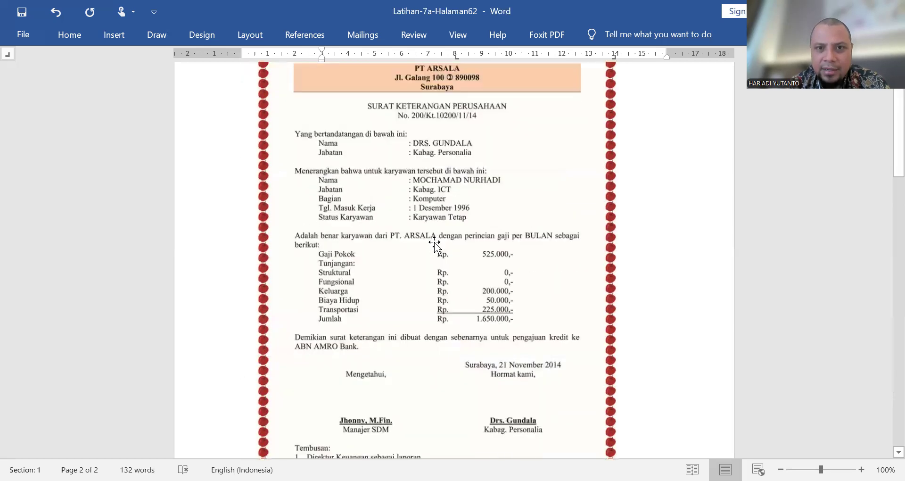
{"action": "scroll", "coordinate": [435, 242], "scroll_direction": "down", "scroll_amount": 15}
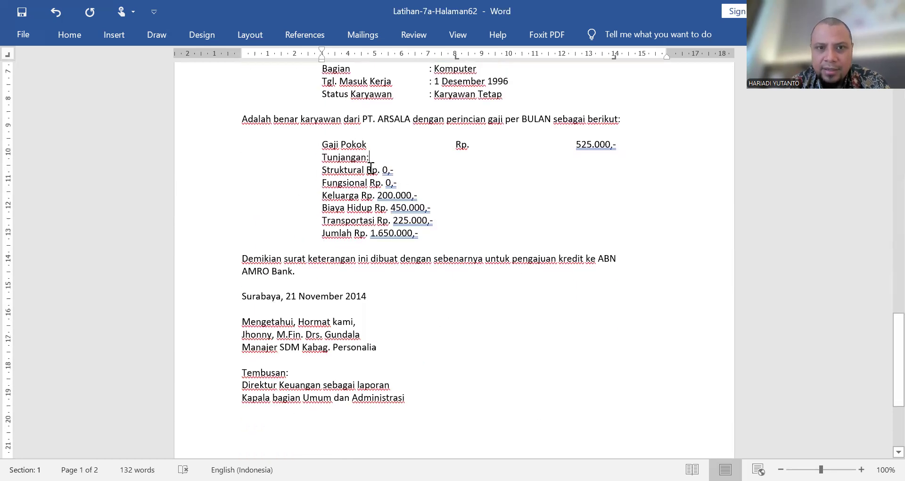
{"action": "left_click", "coordinate": [370, 168]}
{"action": "key", "text": "Tab"}
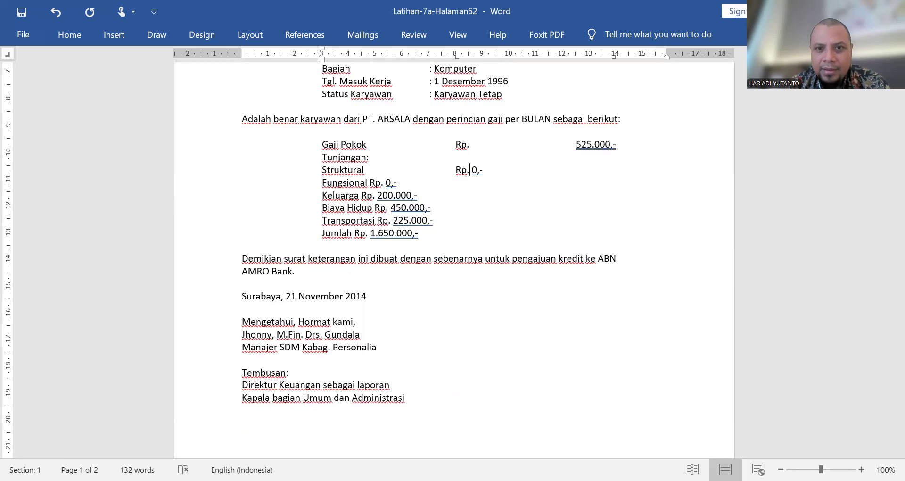
{"action": "key", "text": "Tab"}
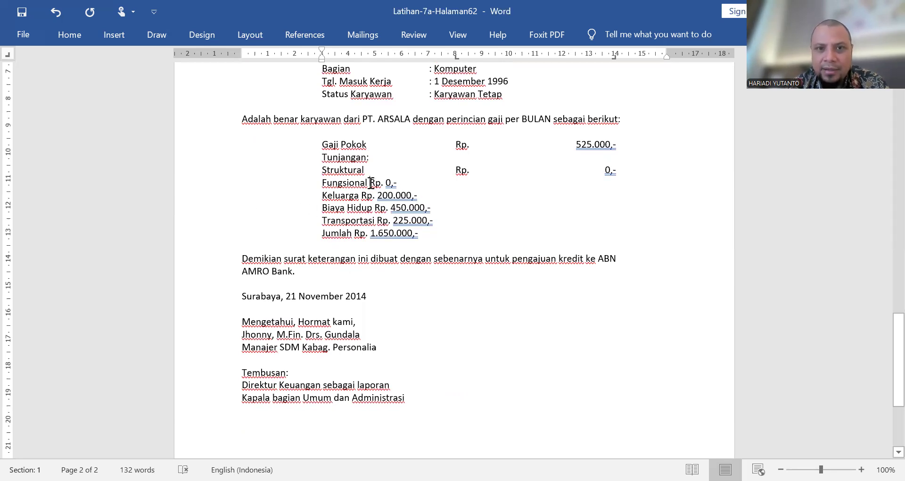
{"action": "left_click", "coordinate": [370, 182]}
{"action": "key", "text": "Tab"}
Step: Align "Rp." and the amounts of the Keluarga, Biaya Hidup, Transportasi and Jumlah lines at the 8 cm and 14 cm tab stops
{"action": "key", "text": "Tab"}
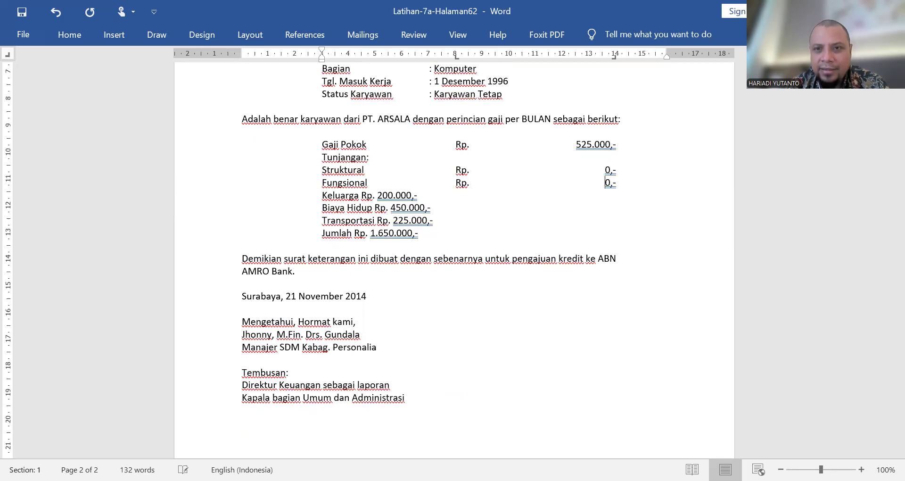
{"action": "left_click", "coordinate": [361, 195]}
{"action": "key", "text": "Tab"}
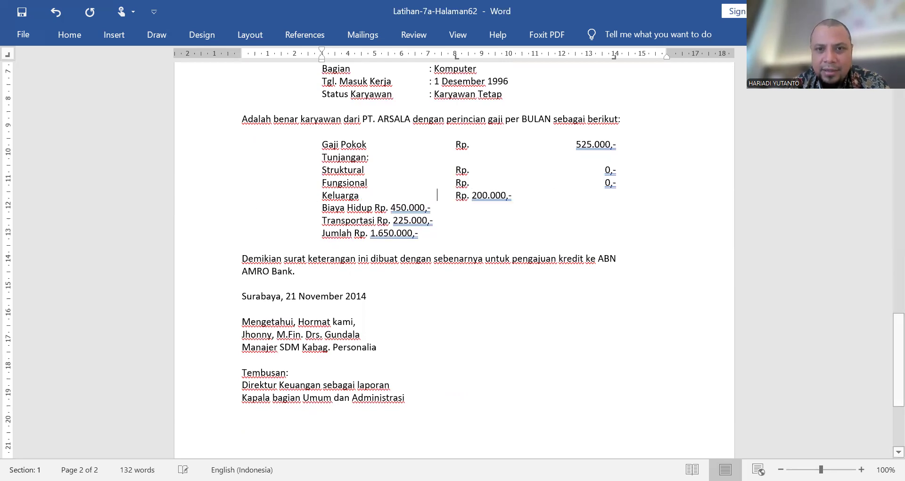
{"action": "key", "text": "Tab"}
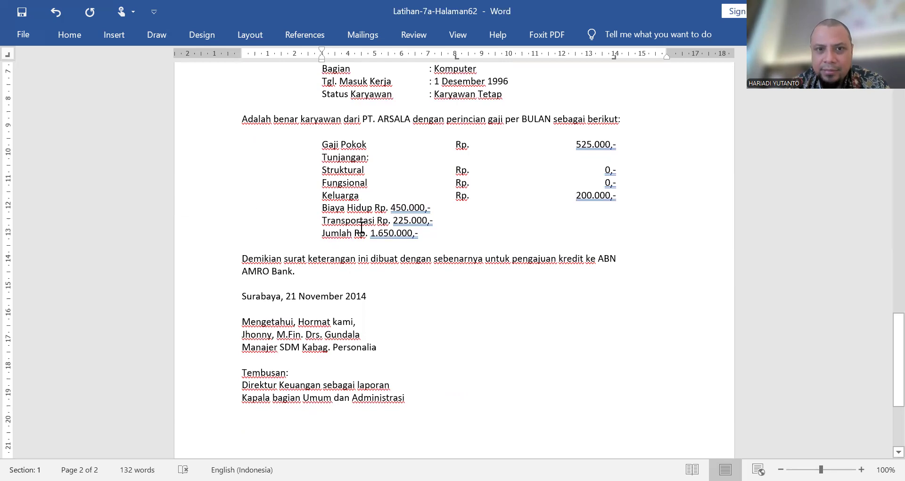
{"action": "key", "text": "Tab"}
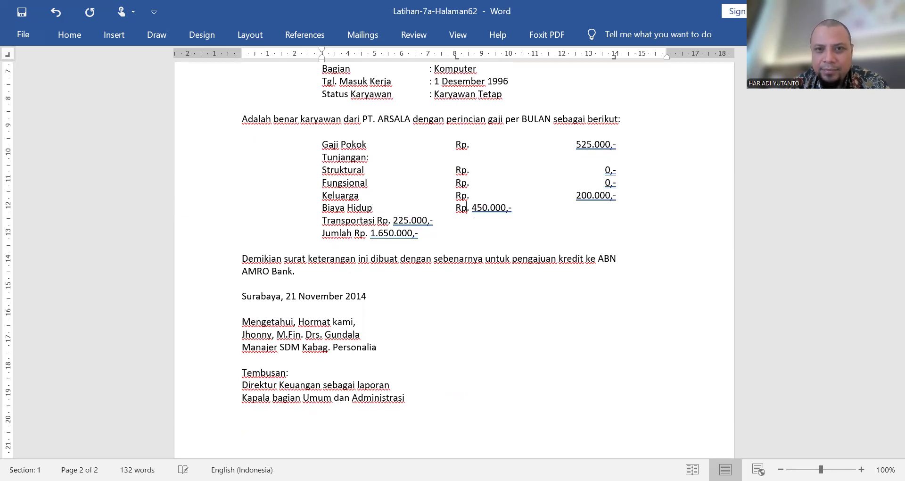
{"action": "key", "text": "Tab"}
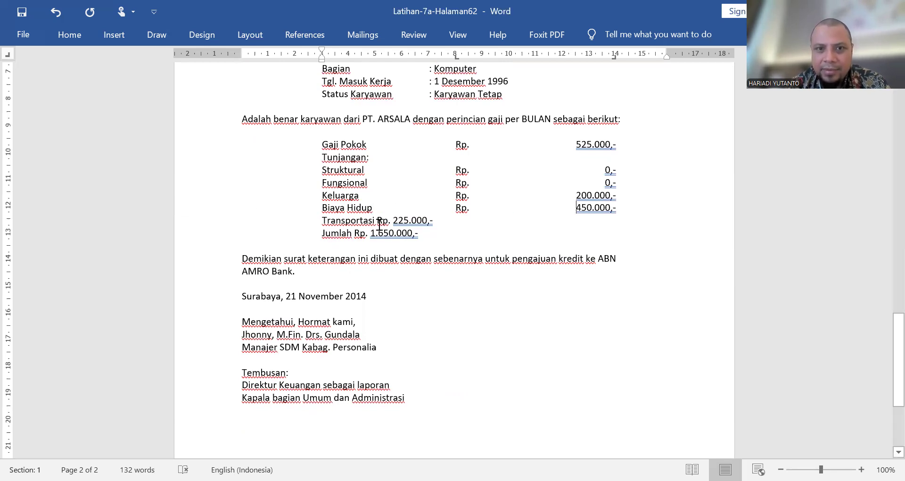
{"action": "left_click", "coordinate": [378, 224]}
{"action": "key", "text": "Tab"}
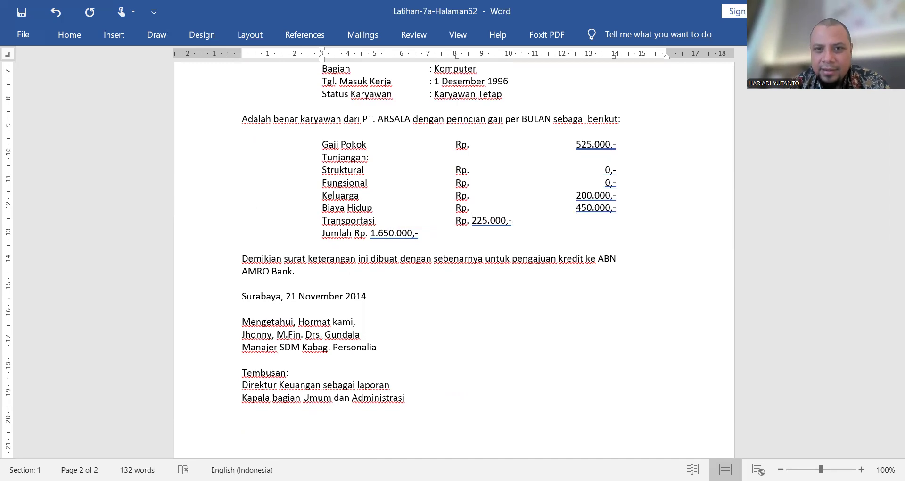
{"action": "key", "text": "Tab"}
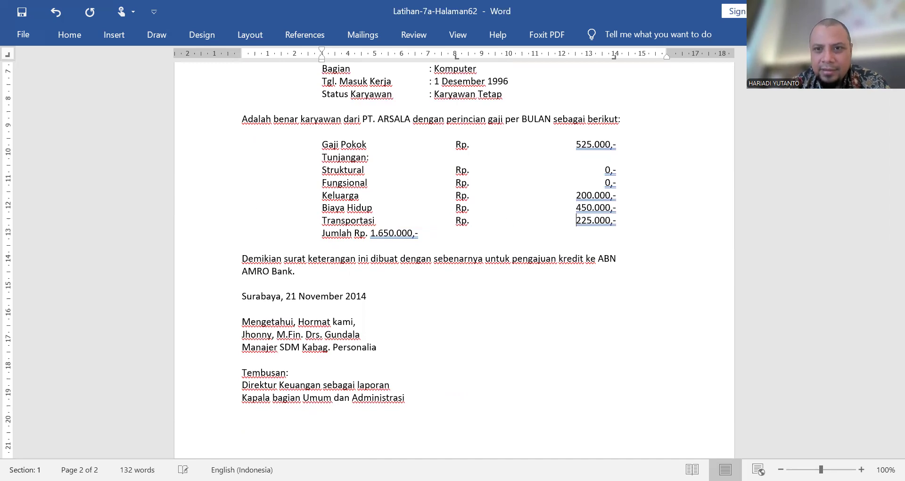
{"action": "left_click", "coordinate": [356, 234]}
{"action": "key", "text": "Tab"}
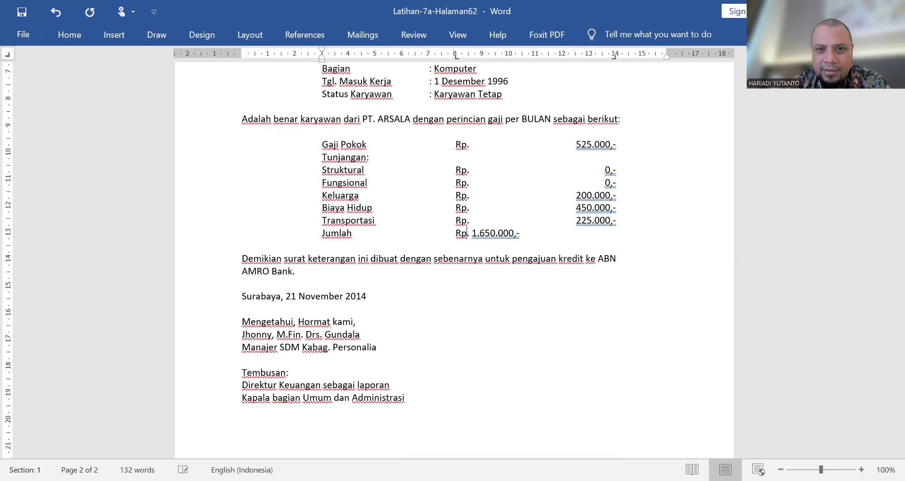
{"action": "key", "text": "Tab"}
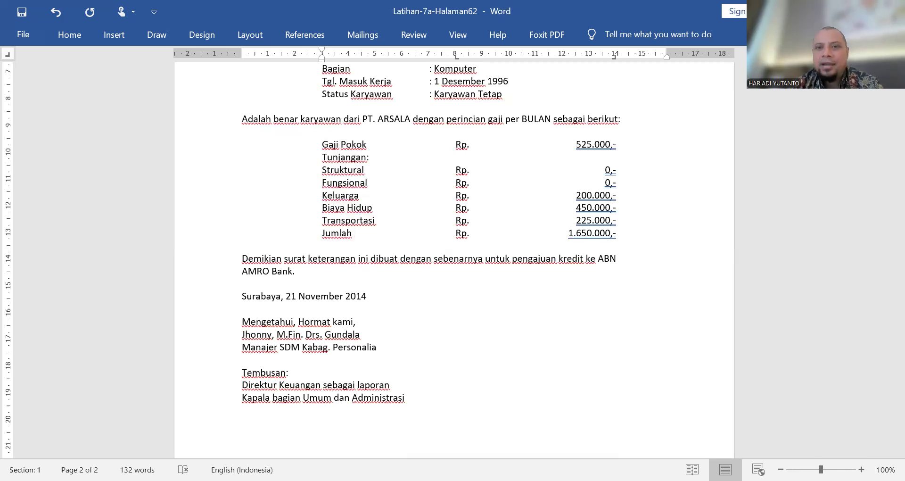
Step: Underline the Transportasi line from "Rp." through its amount, as in the sample letter
{"action": "scroll", "coordinate": [559, 219], "scroll_direction": "up", "scroll_amount": 15}
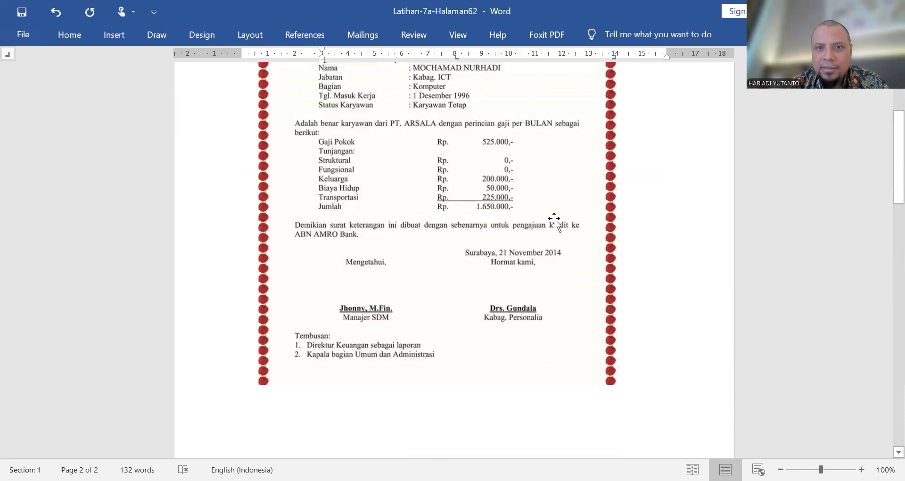
{"action": "scroll", "coordinate": [554, 219], "scroll_direction": "down", "scroll_amount": 3}
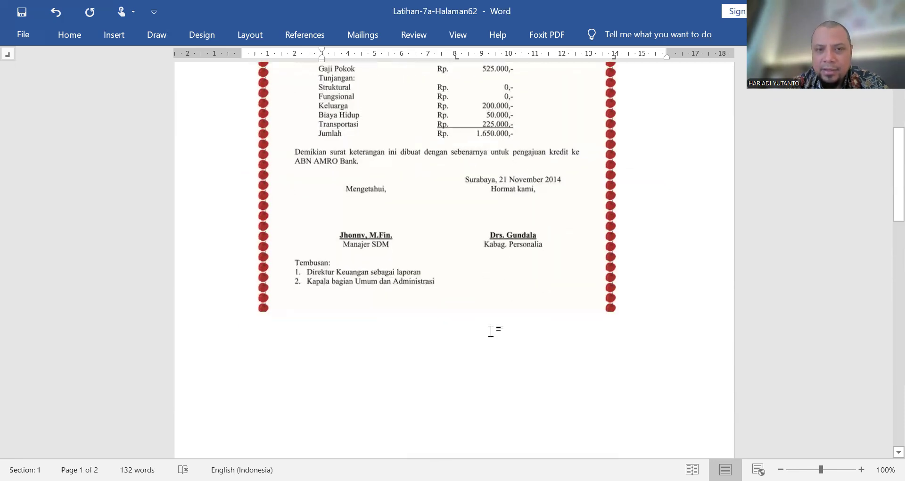
{"action": "scroll", "coordinate": [490, 329], "scroll_direction": "down", "scroll_amount": 12}
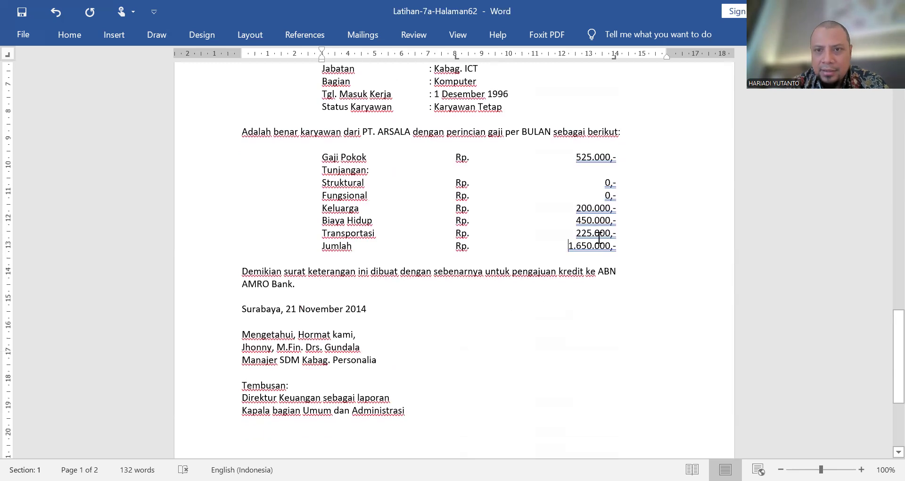
{"action": "left_click_drag", "start_coordinate": [617, 232], "coordinate": [453, 235]}
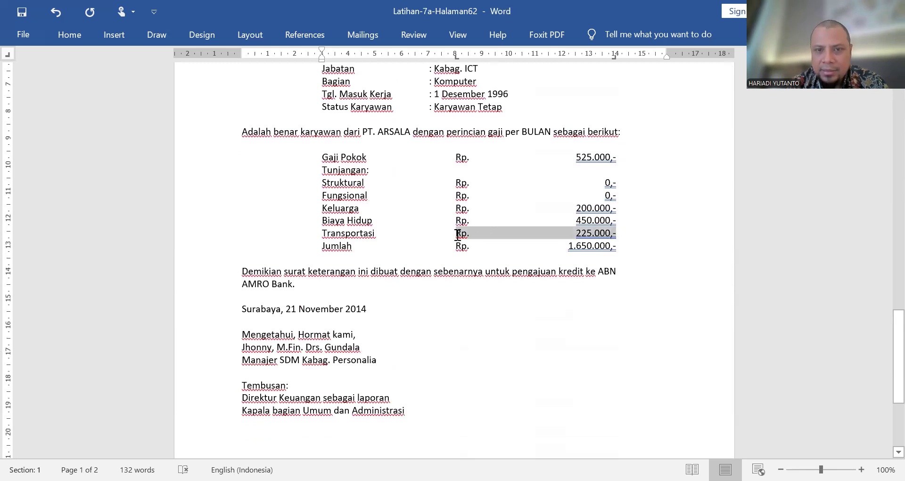
{"action": "left_click", "coordinate": [70, 37]}
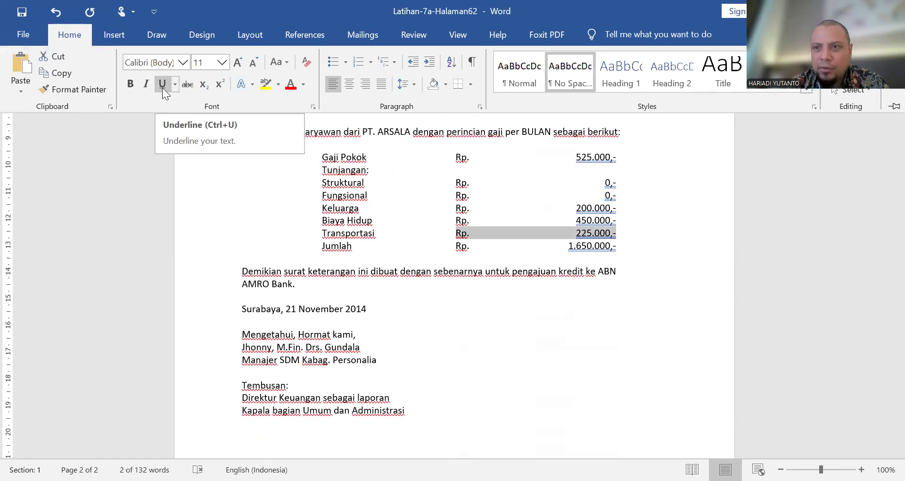
{"action": "left_click", "coordinate": [162, 88]}
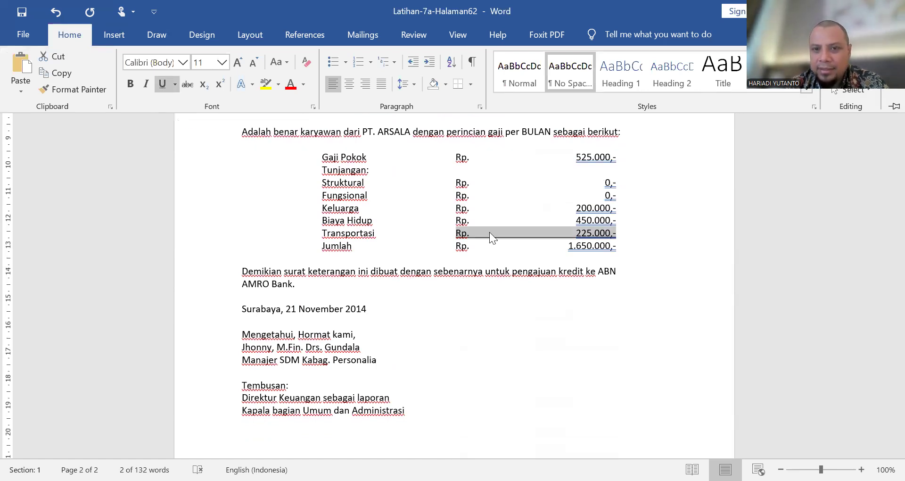
{"action": "left_click", "coordinate": [516, 244]}
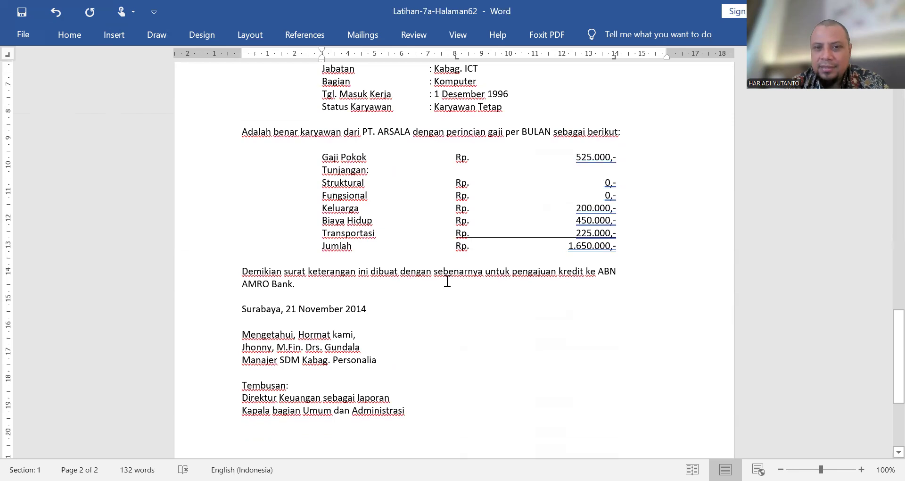
Step: Right-align the "Surabaya, 21 November 2014" date line, following the sample letter's layout
{"action": "scroll", "coordinate": [451, 292], "scroll_direction": "up", "scroll_amount": 15}
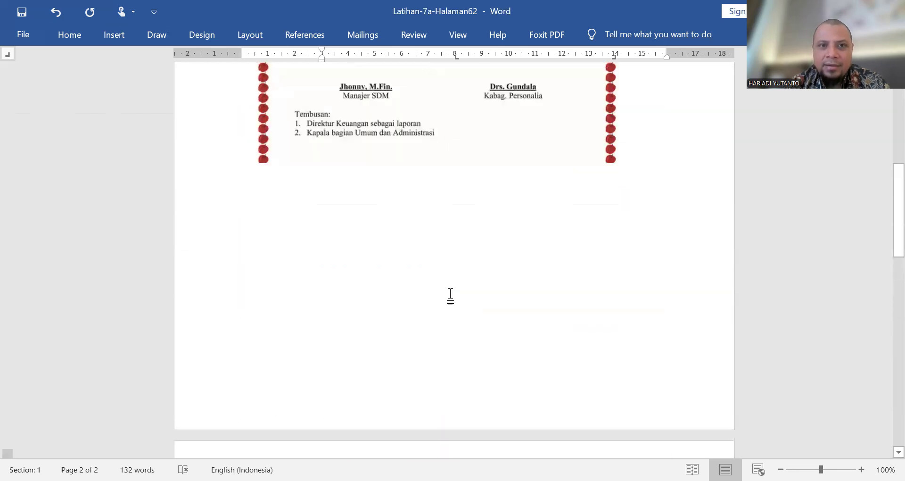
{"action": "scroll", "coordinate": [450, 296], "scroll_direction": "up", "scroll_amount": 3}
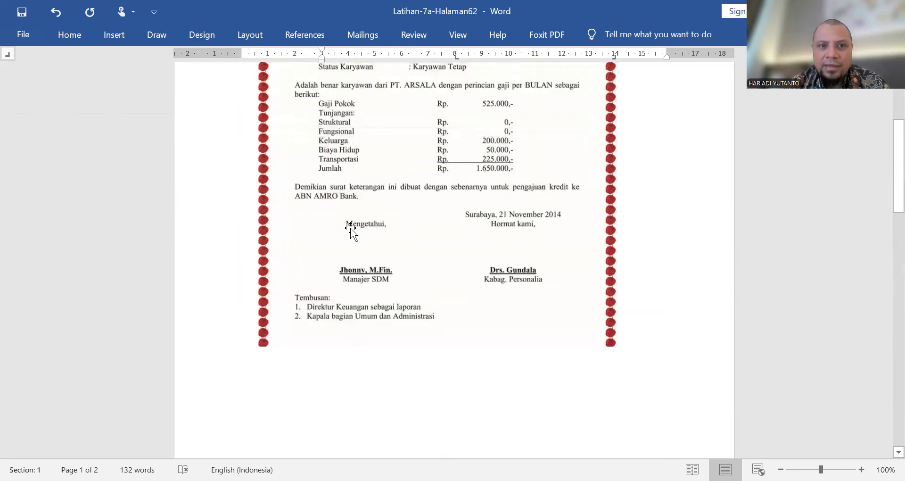
{"action": "scroll", "coordinate": [351, 228], "scroll_direction": "down", "scroll_amount": 20}
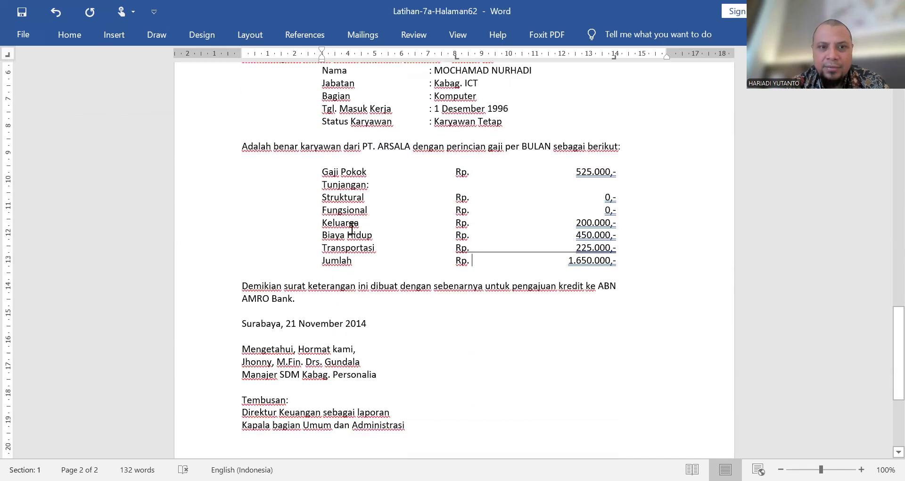
{"action": "scroll", "coordinate": [258, 333], "scroll_direction": "up", "scroll_amount": 10}
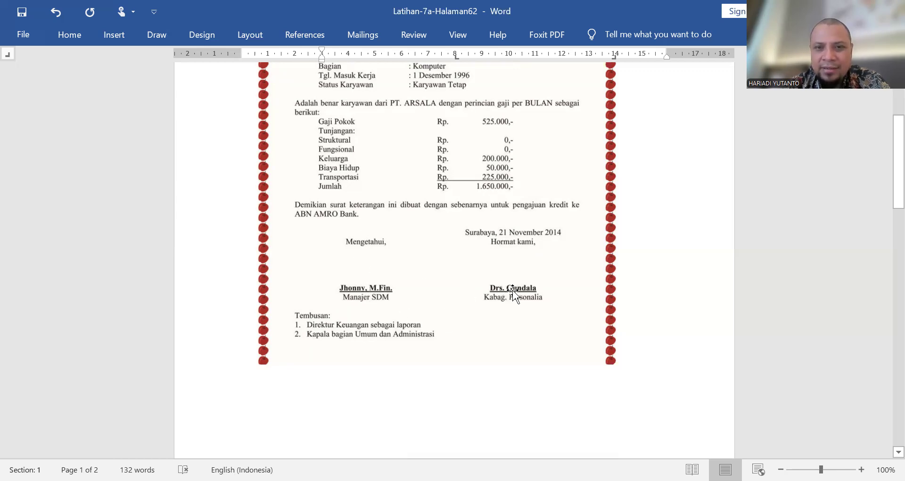
{"action": "scroll", "coordinate": [444, 321], "scroll_direction": "down", "scroll_amount": 15}
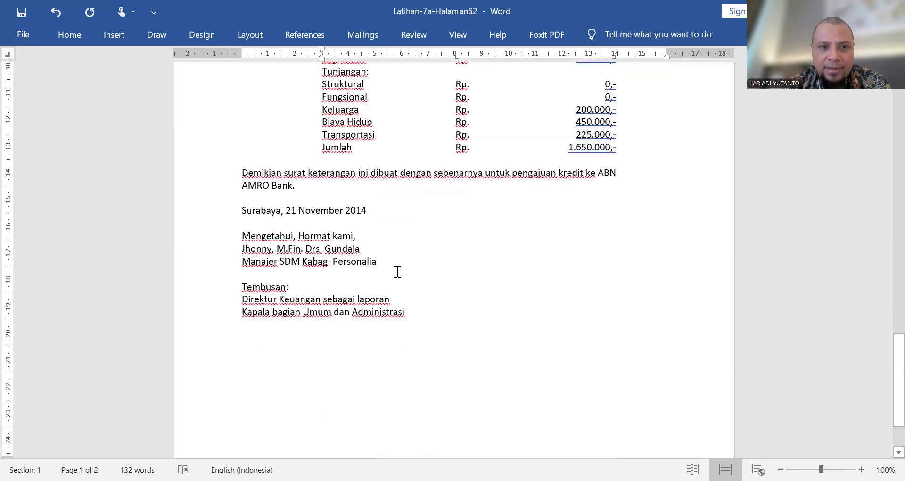
{"action": "left_click_drag", "start_coordinate": [240, 209], "coordinate": [369, 209]}
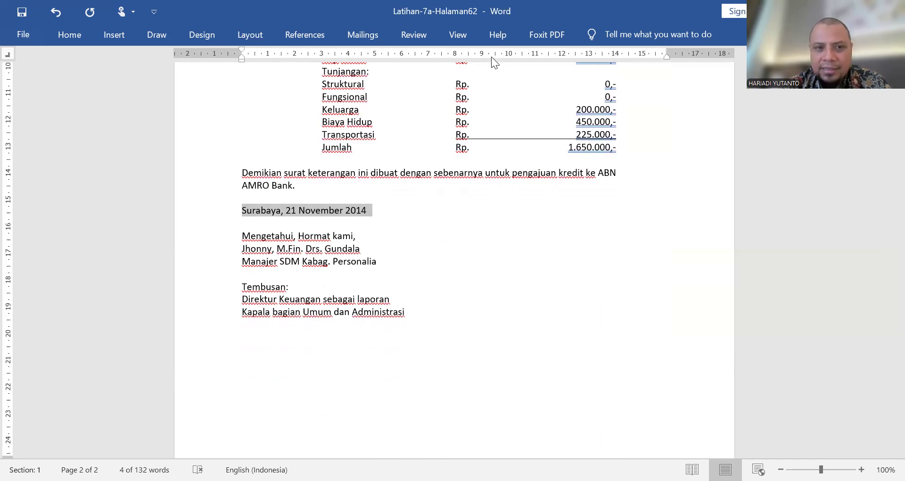
{"action": "key", "text": "ctrl+r"}
Step: Set center tab stops at 4 cm and 11 cm for the three signature block lines starting with "Mengetahui, Hormat kami,"
{"action": "mouse_move", "coordinate": [242, 235]}
{"action": "left_mouse_down"}
{"action": "mouse_move", "coordinate": [317, 240]}
{"action": "mouse_move", "coordinate": [377, 259]}
{"action": "left_mouse_up"}
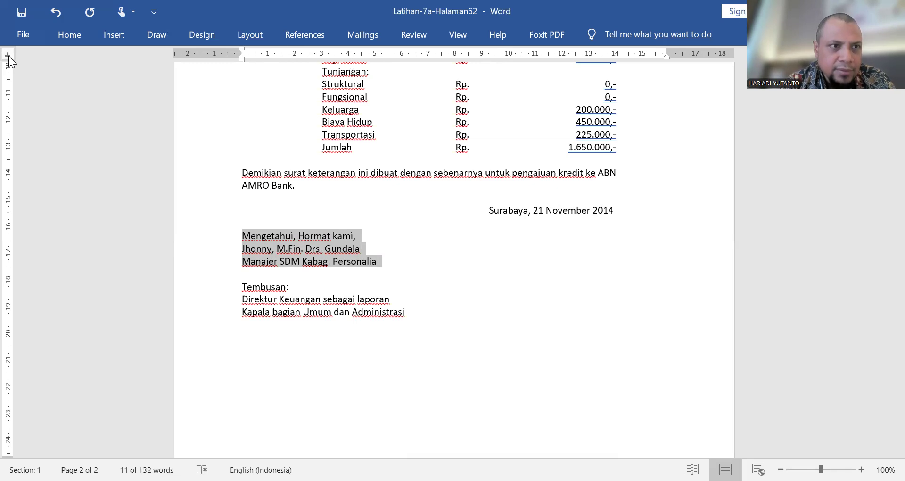
{"action": "left_click", "coordinate": [348, 55]}
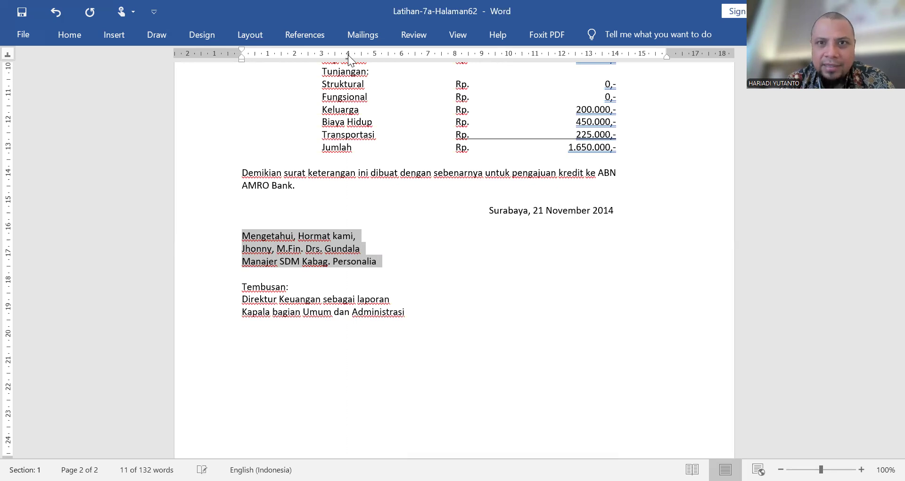
{"action": "left_click", "coordinate": [533, 55]}
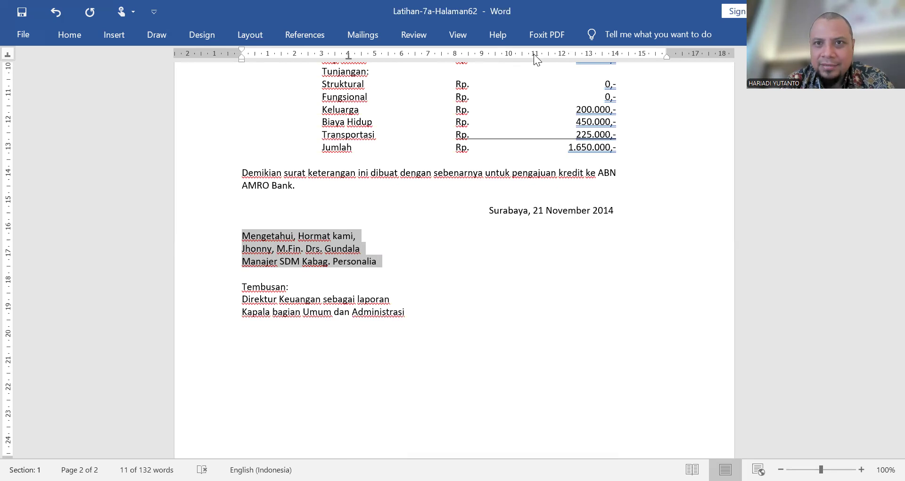
Step: Align "Mengetahui," at the 4 cm center tab stop and "Hormat kami," at the 11 cm one
{"action": "left_click", "coordinate": [245, 236]}
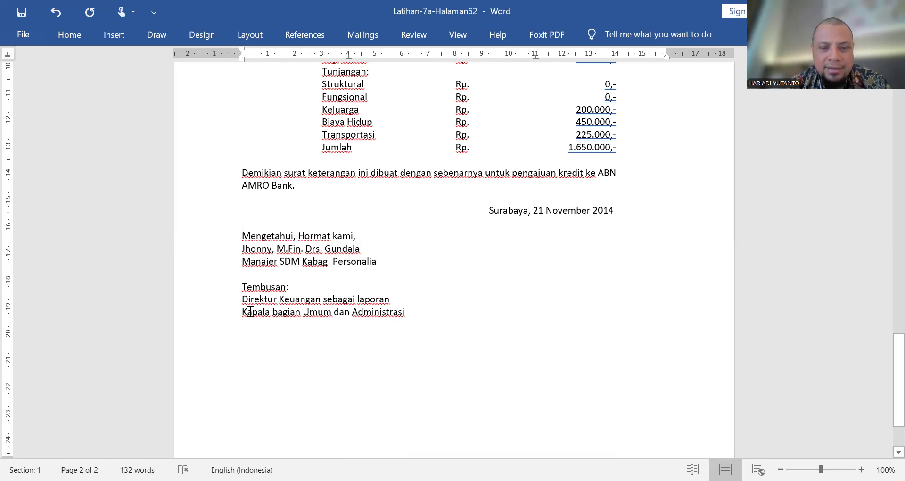
{"action": "key", "text": "Tab"}
{"action": "left_click", "coordinate": [348, 236]}
{"action": "key", "text": "Tab"}
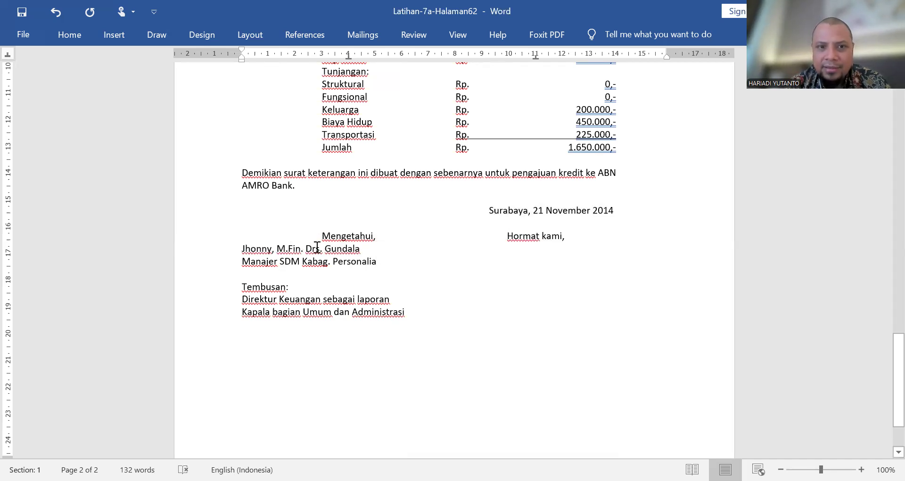
Step: Center the two signatories' names and their titles, Manajer SDM and Kabag. Personalia, at the 4 cm and 11 cm tab stops
{"action": "left_click", "coordinate": [242, 248]}
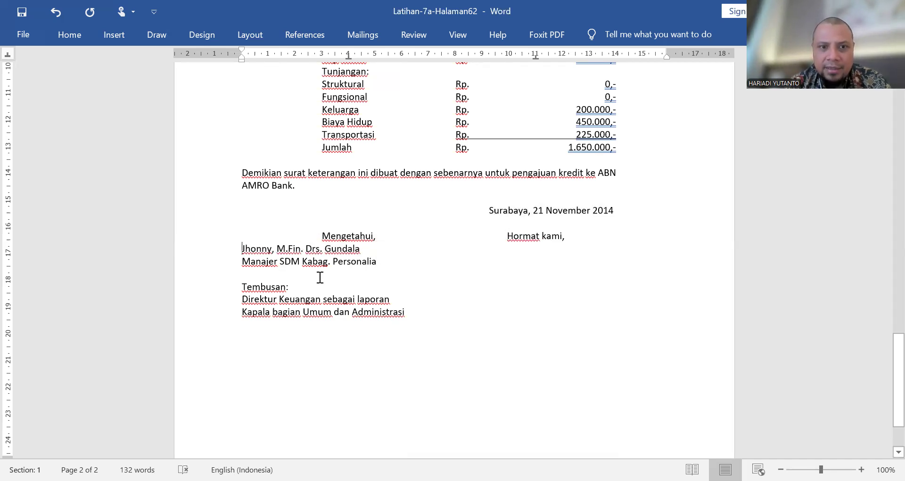
{"action": "key", "text": "Tab"}
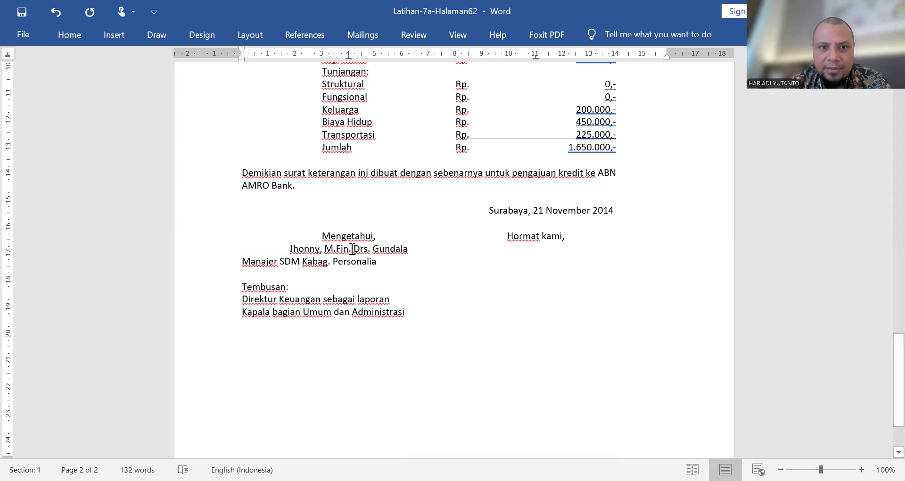
{"action": "left_click", "coordinate": [352, 248]}
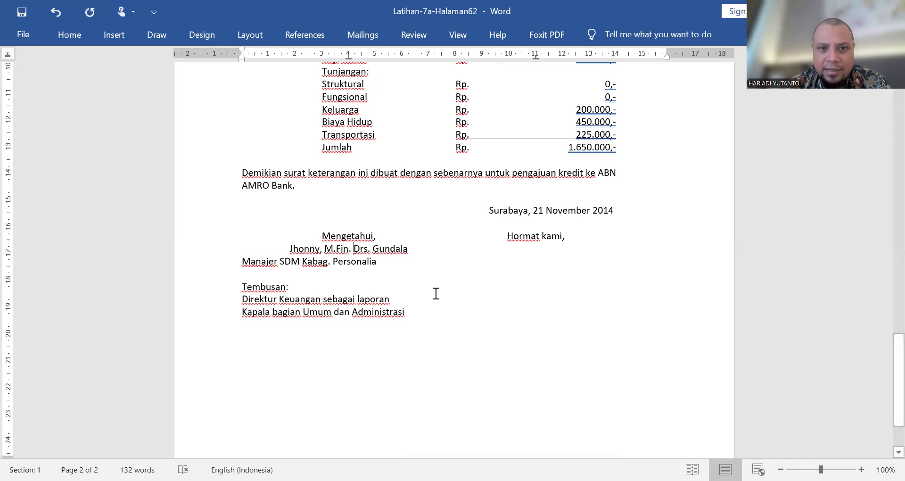
{"action": "key", "text": "Tab"}
{"action": "left_click", "coordinate": [242, 261]}
{"action": "key", "text": "Tab"}
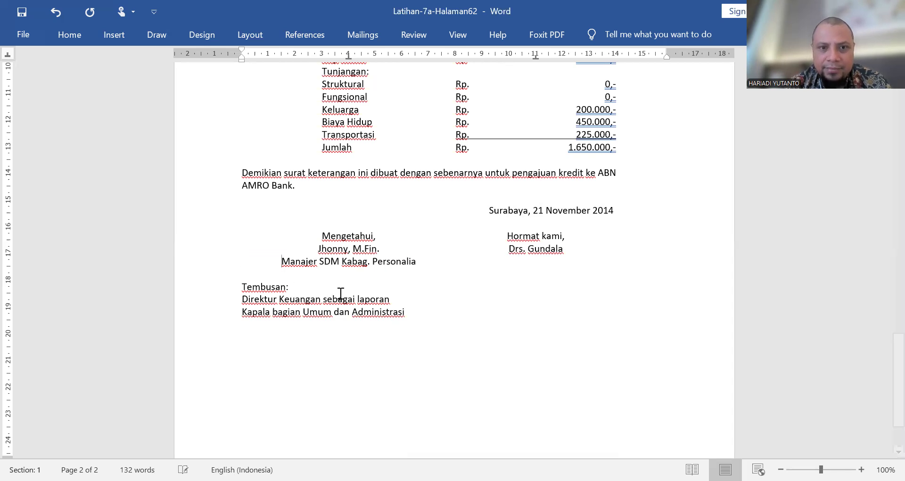
{"action": "left_click", "coordinate": [343, 262]}
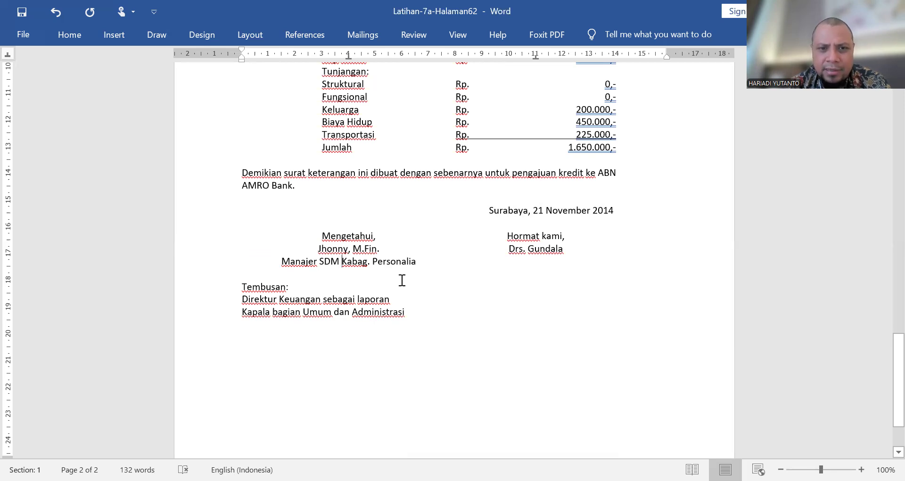
{"action": "key", "text": "Tab"}
Step: Insert two blank lines between "Mengetahui, Hormat kami," and the signatories' names, keeping the names aligned at the center tab stops
{"action": "scroll", "coordinate": [389, 254], "scroll_direction": "up", "scroll_amount": 1}
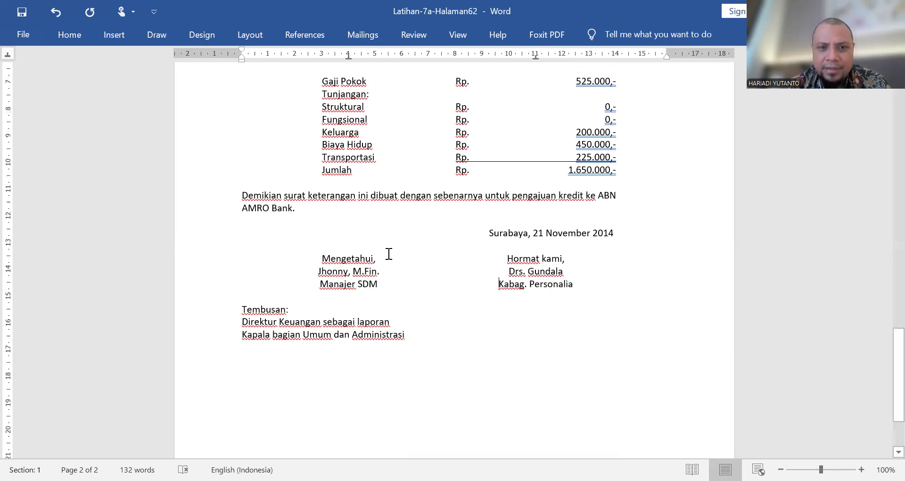
{"action": "scroll", "coordinate": [389, 253], "scroll_direction": "up", "scroll_amount": 15}
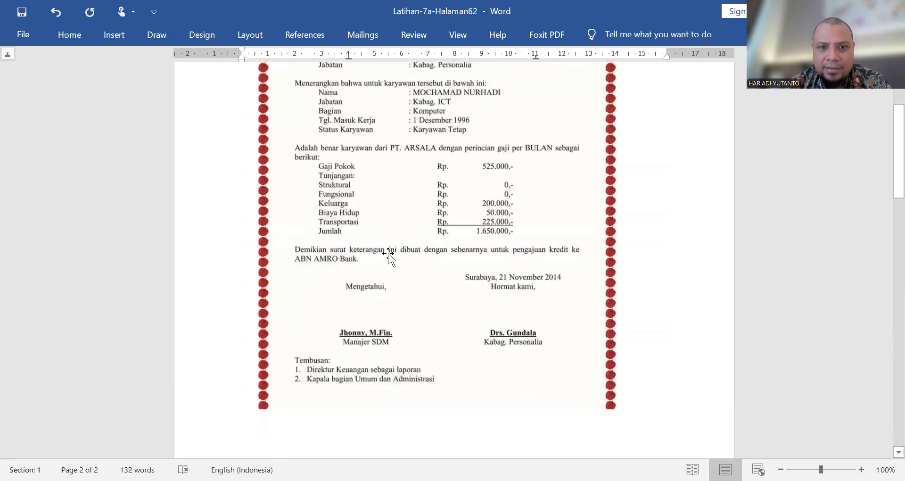
{"action": "scroll", "coordinate": [389, 254], "scroll_direction": "down", "scroll_amount": 15}
{"action": "left_click", "coordinate": [318, 182]}
{"action": "key", "text": "Return"}
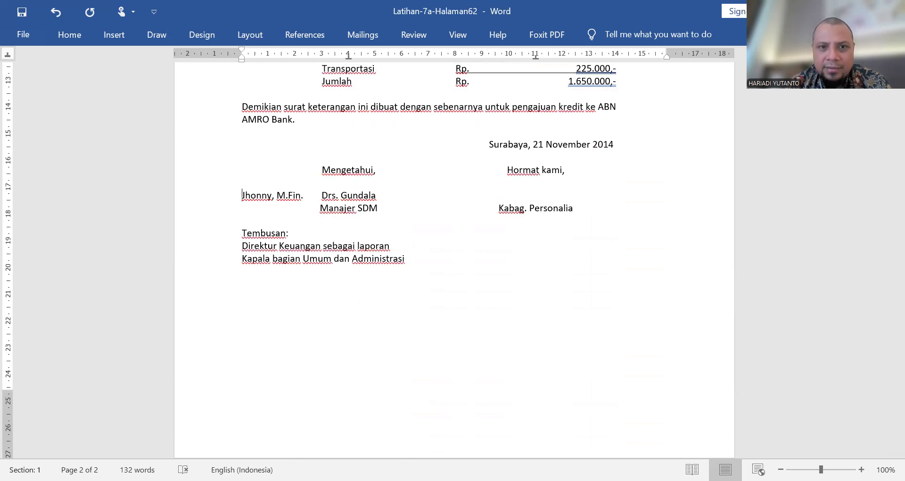
{"action": "key", "text": "Tab"}
{"action": "key", "text": "Return"}
{"action": "key", "text": "Tab"}
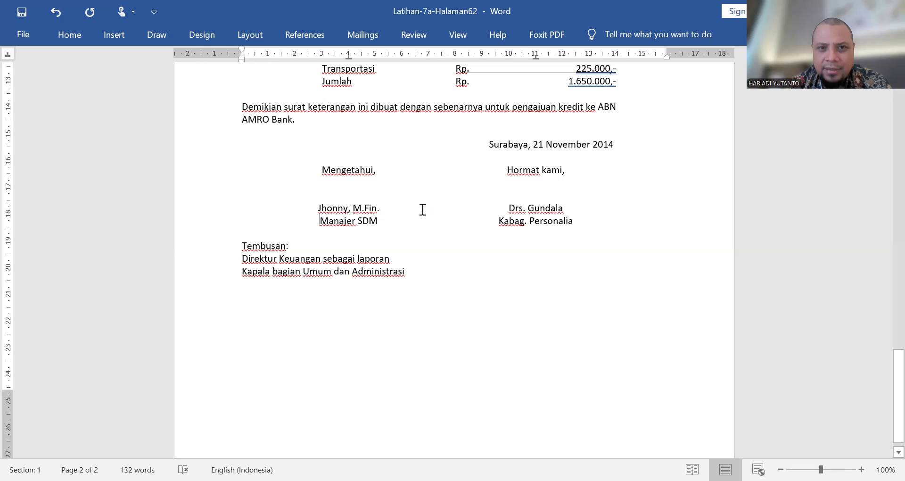
Step: Make both signatories' names bold and underlined, and add a blank line above "Tembusan:"
{"action": "left_click_drag", "start_coordinate": [381, 208], "coordinate": [335, 207]}
{"action": "key", "text": "ctrl+b"}
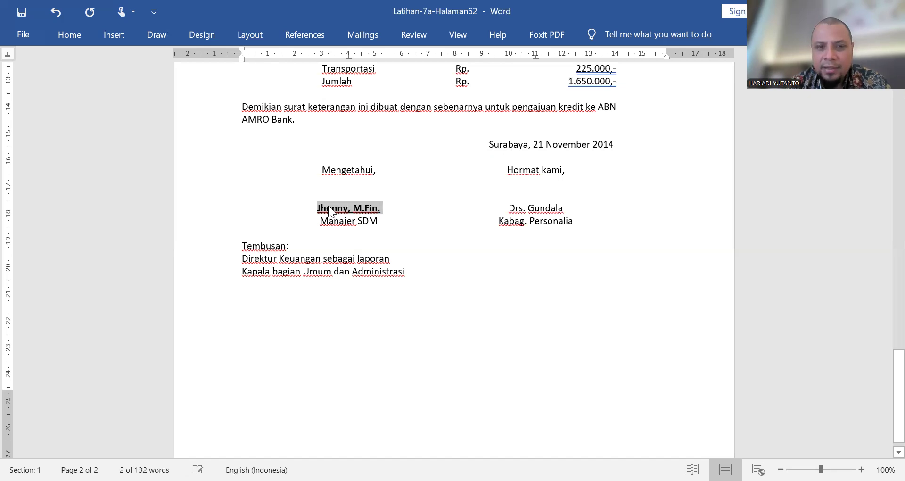
{"action": "left_click_drag", "start_coordinate": [565, 208], "coordinate": [508, 208]}
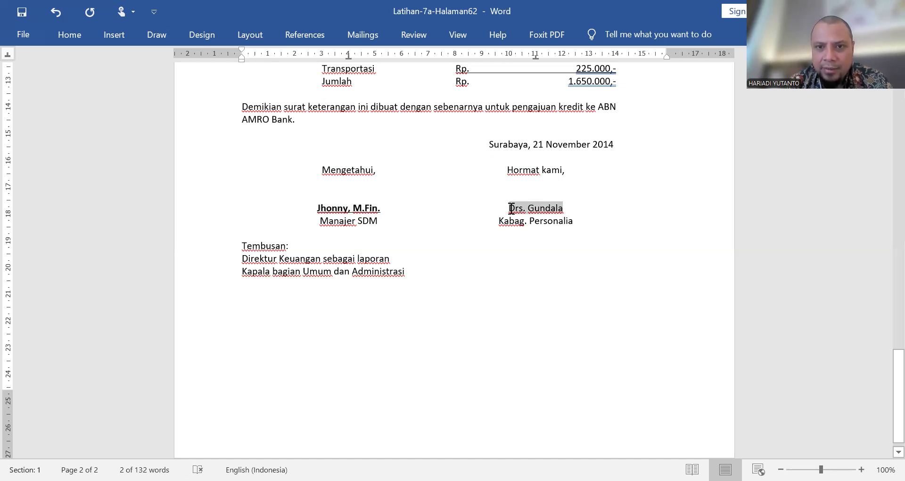
{"action": "left_click", "coordinate": [61, 34]}
{"action": "key", "text": "ctrl+b"}
{"action": "key", "text": "ctrl+u"}
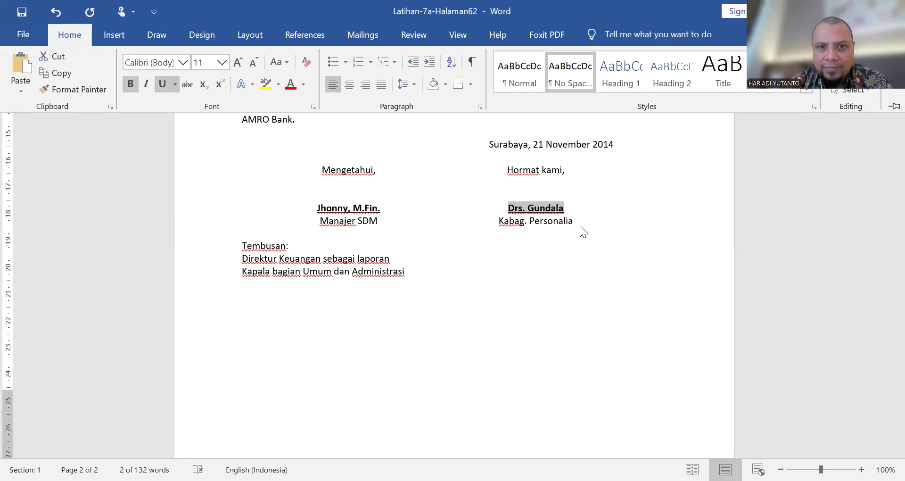
{"action": "key", "text": "ctrl+F1"}
{"action": "left_click", "coordinate": [240, 244]}
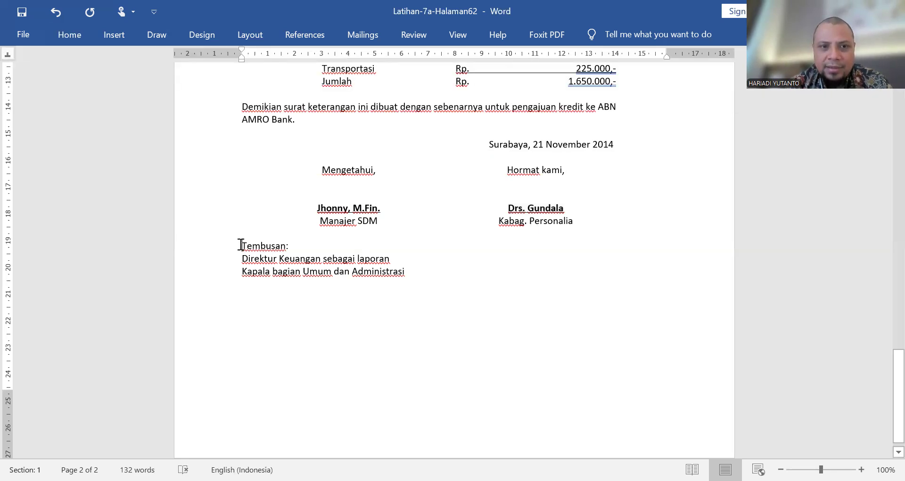
{"action": "key", "text": "Return"}
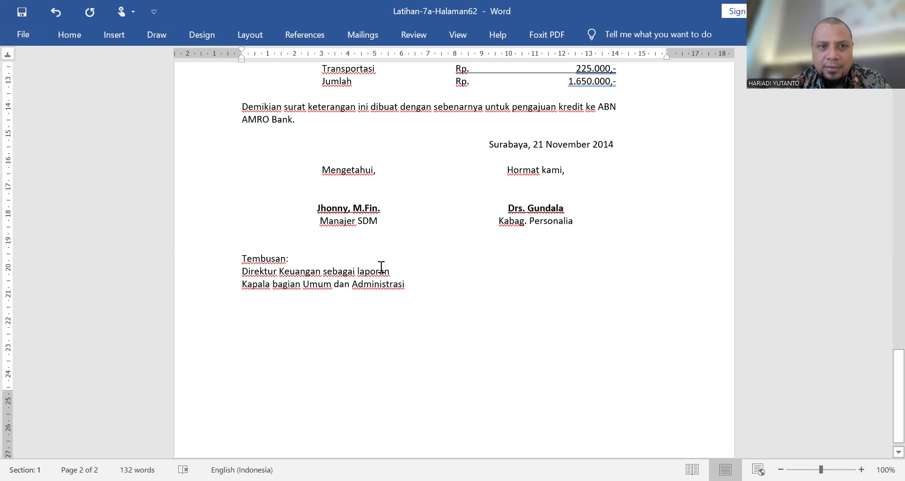
Step: Number the two lines under "Tembusan:" as 1. and 2., with the numbers at the left margin and the text at about 0.5 cm
{"action": "scroll", "coordinate": [438, 234], "scroll_direction": "up", "scroll_amount": 15}
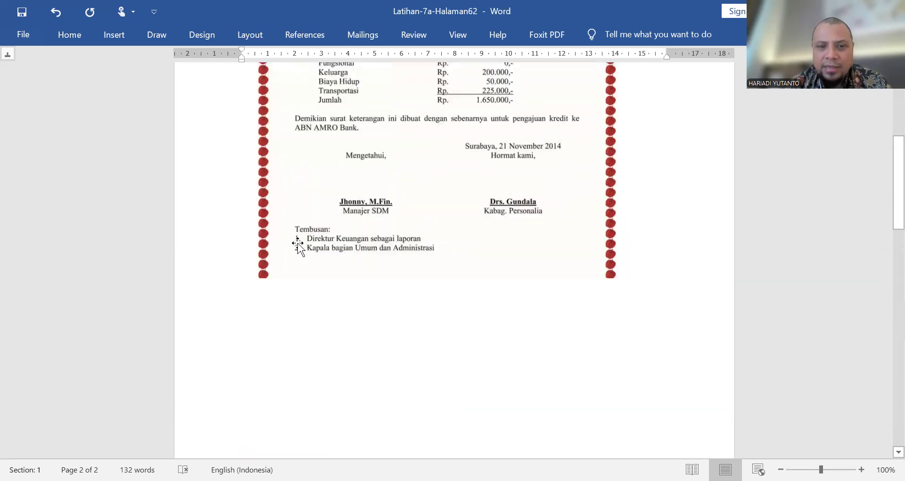
{"action": "scroll", "coordinate": [307, 254], "scroll_direction": "down", "scroll_amount": 5}
{"action": "scroll", "coordinate": [307, 254], "scroll_direction": "down", "scroll_amount": 12}
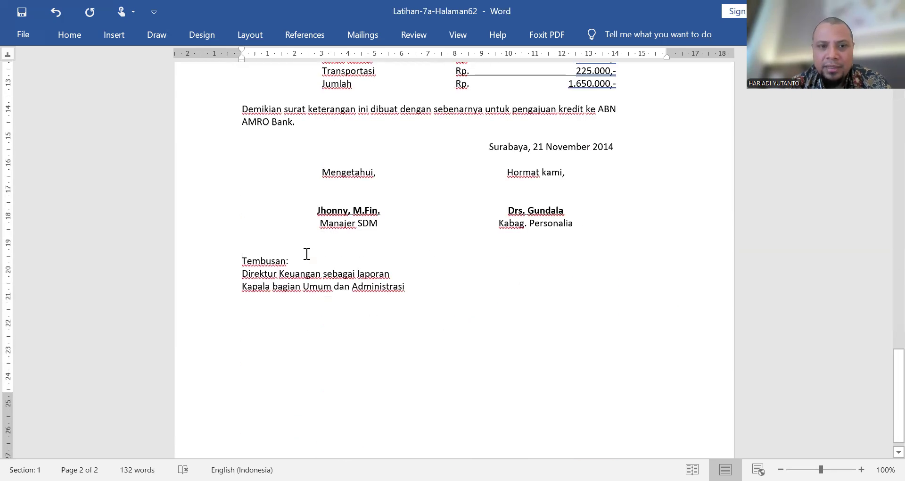
{"action": "left_click_drag", "start_coordinate": [437, 292], "coordinate": [244, 277]}
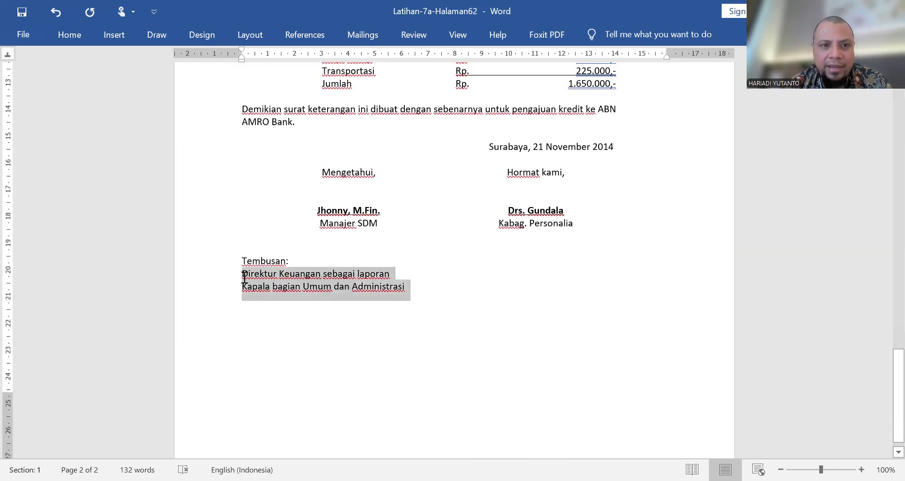
{"action": "left_click", "coordinate": [72, 34]}
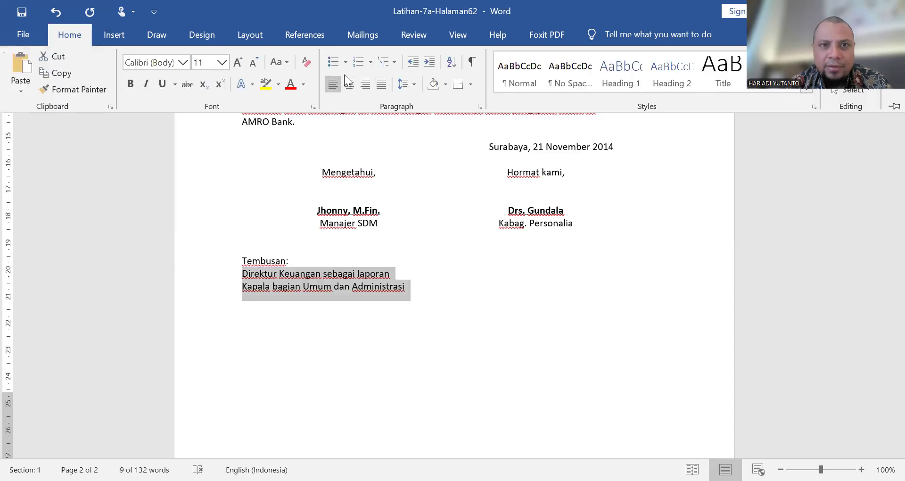
{"action": "left_click", "coordinate": [371, 59]}
{"action": "left_click", "coordinate": [433, 116]}
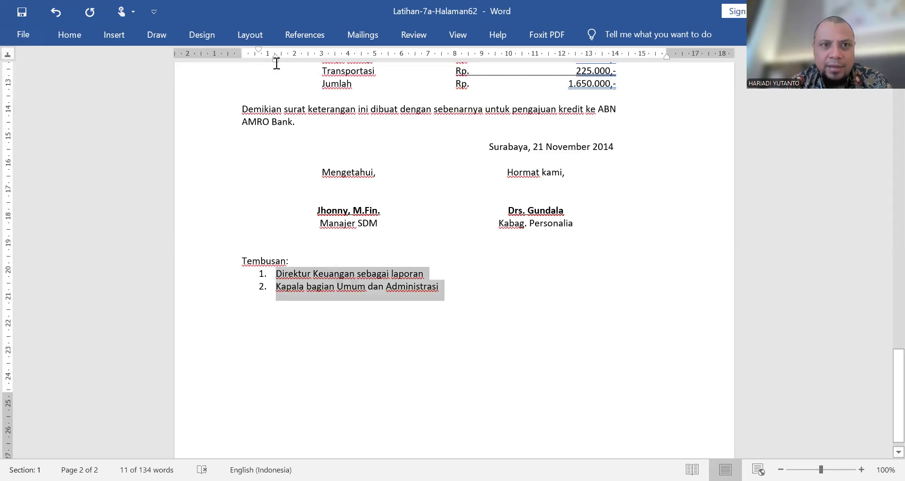
{"action": "left_click_drag", "start_coordinate": [268, 61], "coordinate": [261, 63]}
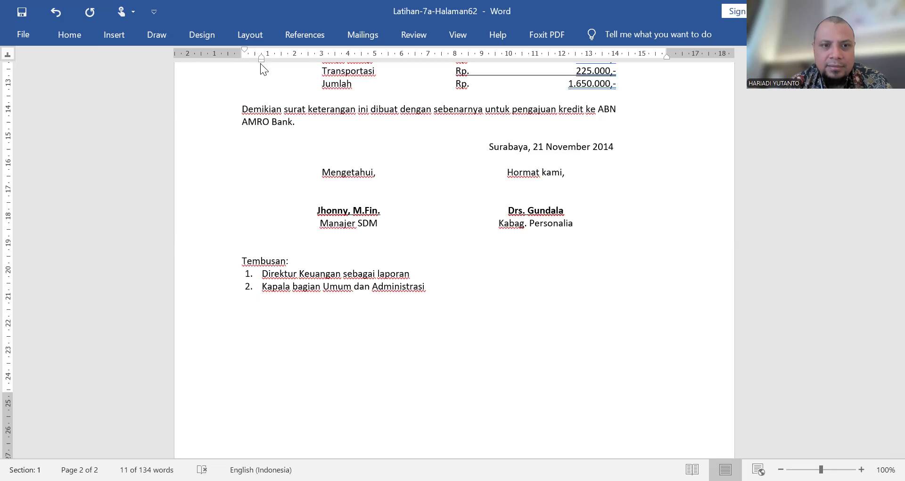
{"action": "left_click_drag", "start_coordinate": [261, 59], "coordinate": [241, 49]}
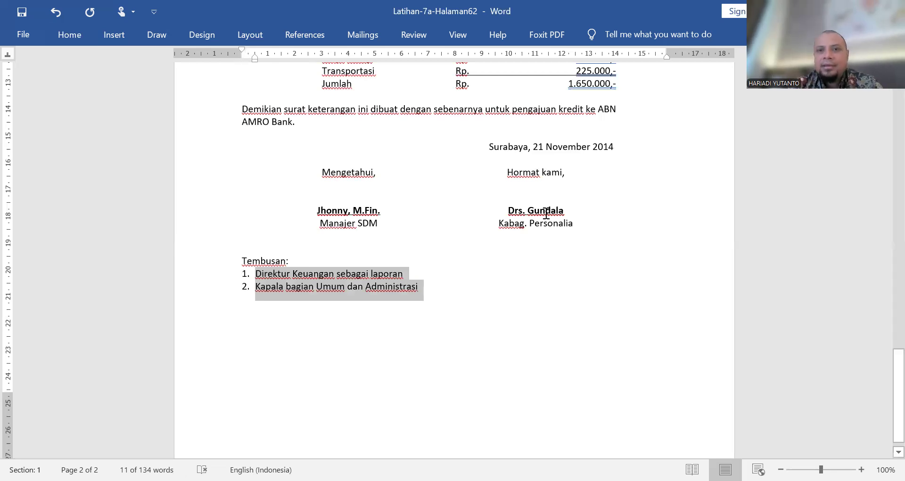
Step: Compare the formatted letter with the sample letter, from the letterhead to the Tembusan list
{"action": "scroll", "coordinate": [546, 213], "scroll_direction": "up", "scroll_amount": 10}
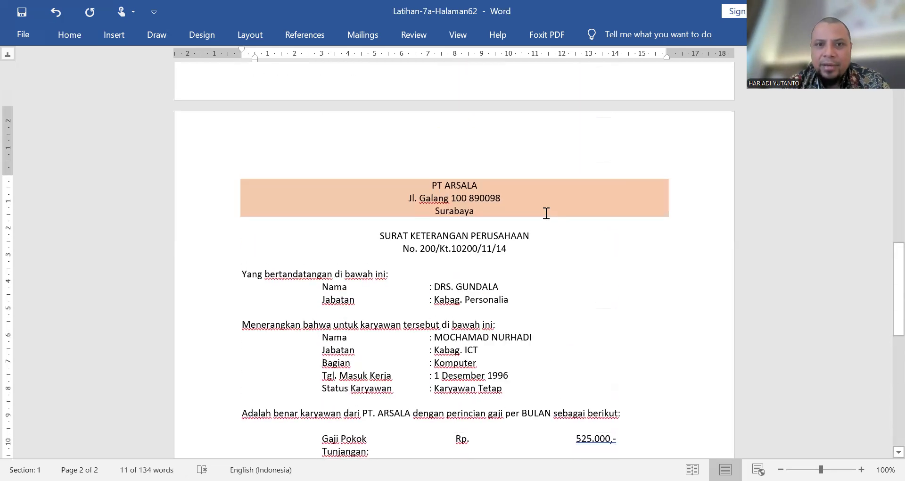
{"action": "scroll", "coordinate": [545, 213], "scroll_direction": "down", "scroll_amount": 3}
{"action": "scroll", "coordinate": [545, 210], "scroll_direction": "up", "scroll_amount": 10}
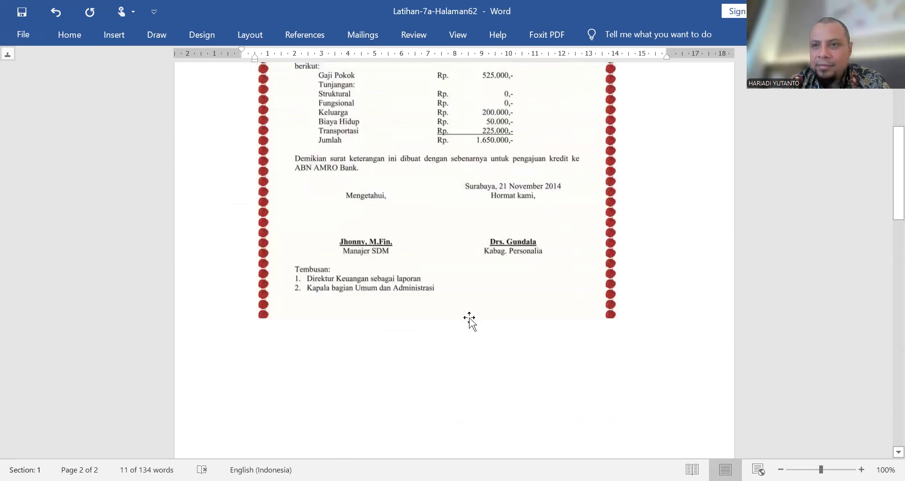
{"action": "scroll", "coordinate": [471, 317], "scroll_direction": "down", "scroll_amount": 5}
{"action": "scroll", "coordinate": [471, 318], "scroll_direction": "down", "scroll_amount": 12}
{"action": "scroll", "coordinate": [470, 317], "scroll_direction": "up", "scroll_amount": 4}
{"action": "scroll", "coordinate": [471, 317], "scroll_direction": "down", "scroll_amount": 1}
{"action": "scroll", "coordinate": [471, 317], "scroll_direction": "down", "scroll_amount": 3}
Step: Choose the red apple art as the page border for the letter
{"action": "left_click", "coordinate": [376, 277]}
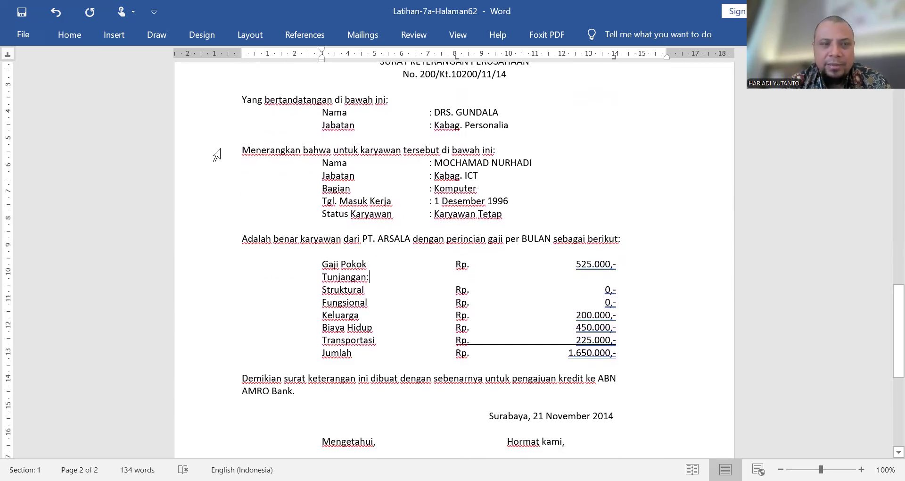
{"action": "left_click", "coordinate": [80, 41]}
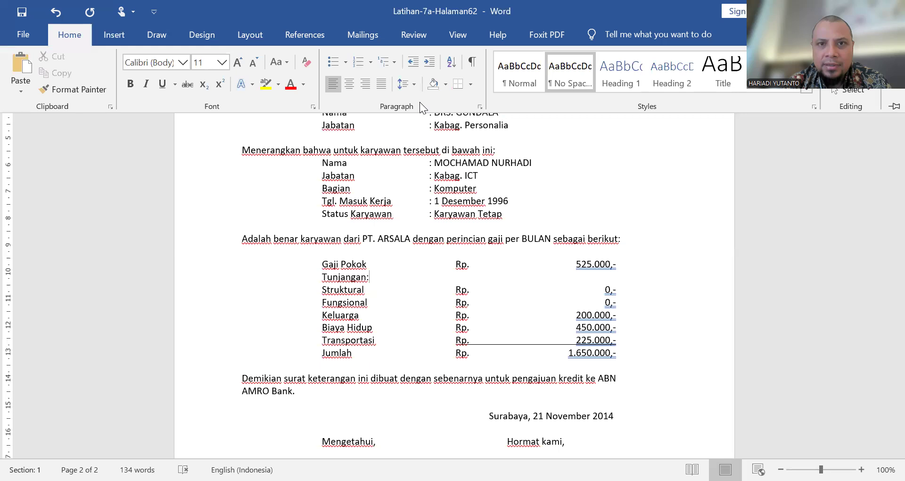
{"action": "left_click", "coordinate": [470, 87]}
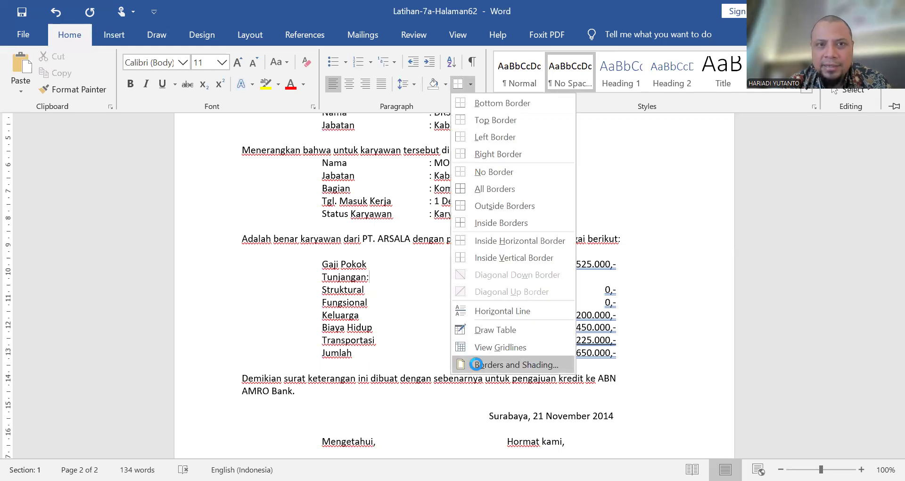
{"action": "left_click", "coordinate": [476, 364]}
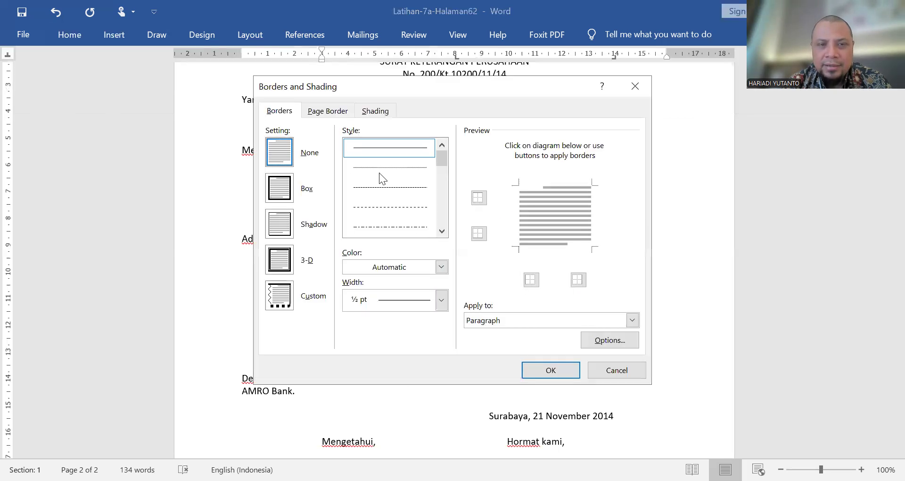
{"action": "left_click", "coordinate": [324, 112]}
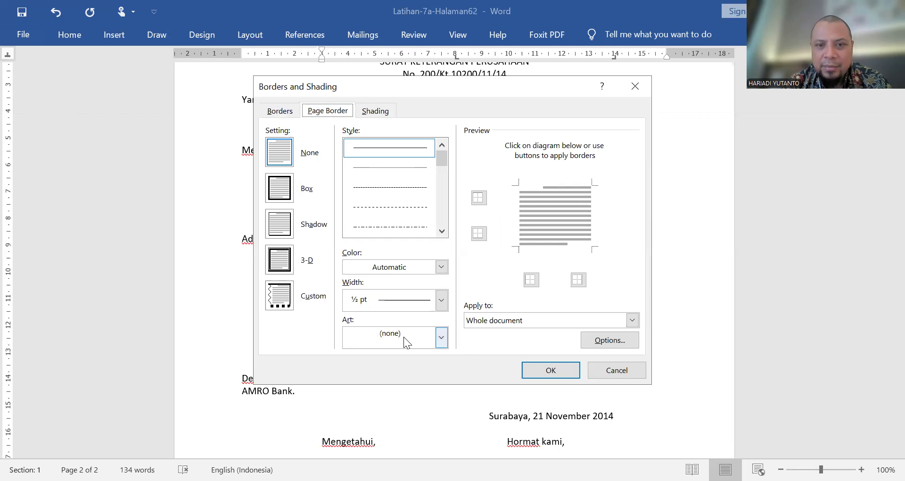
{"action": "left_click", "coordinate": [446, 343]}
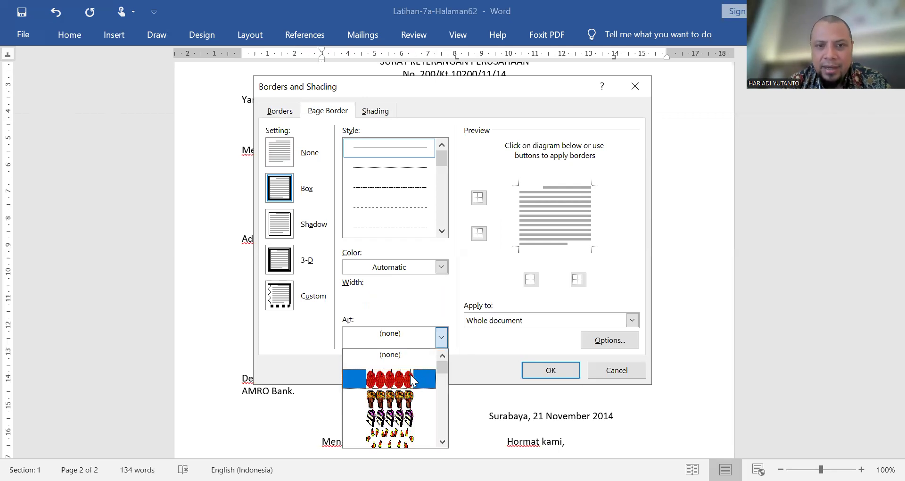
{"action": "left_click", "coordinate": [414, 378]}
Step: Reduce the apple page border's width to 18 pt
{"action": "left_click", "coordinate": [384, 299]}
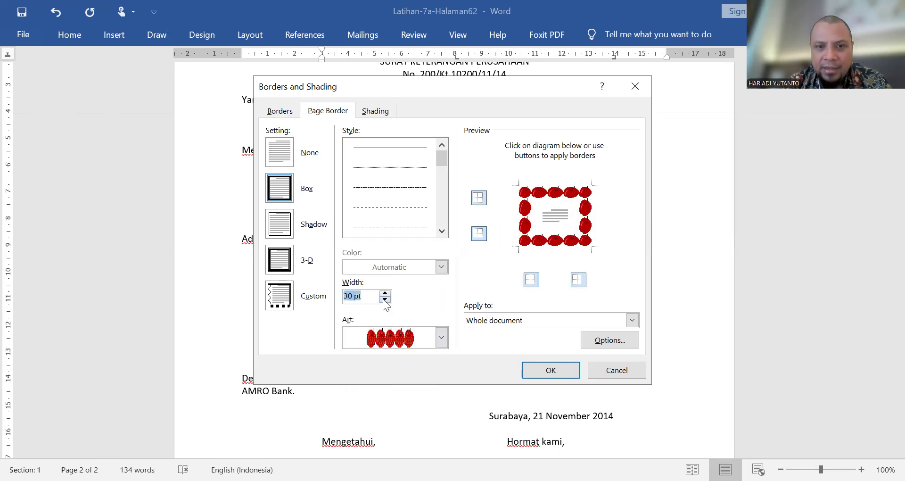
{"action": "left_click", "coordinate": [384, 300]}
{"action": "left_click", "coordinate": [384, 299]}
{"action": "left_click", "coordinate": [385, 300]}
{"action": "left_click", "coordinate": [384, 300]}
{"action": "left_click", "coordinate": [385, 300]}
{"action": "left_click", "coordinate": [384, 300]}
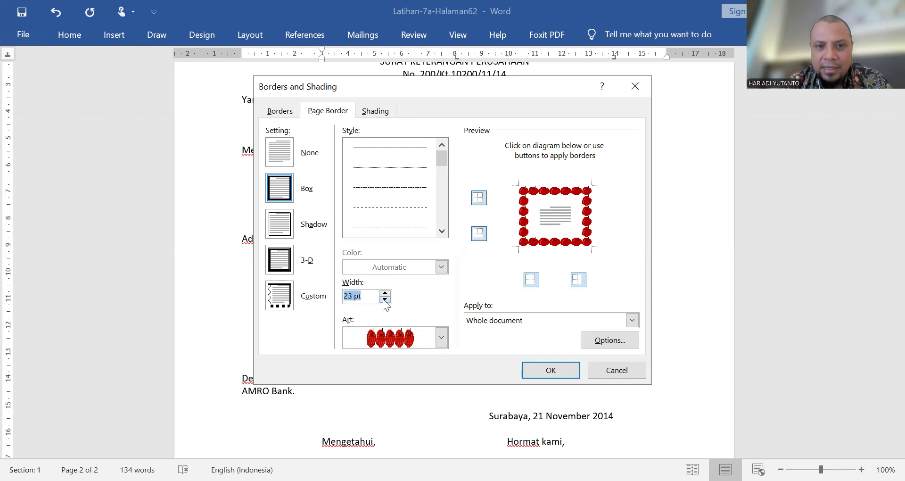
{"action": "left_click", "coordinate": [385, 300]}
{"action": "left_click", "coordinate": [385, 299]}
{"action": "left_click", "coordinate": [384, 300]}
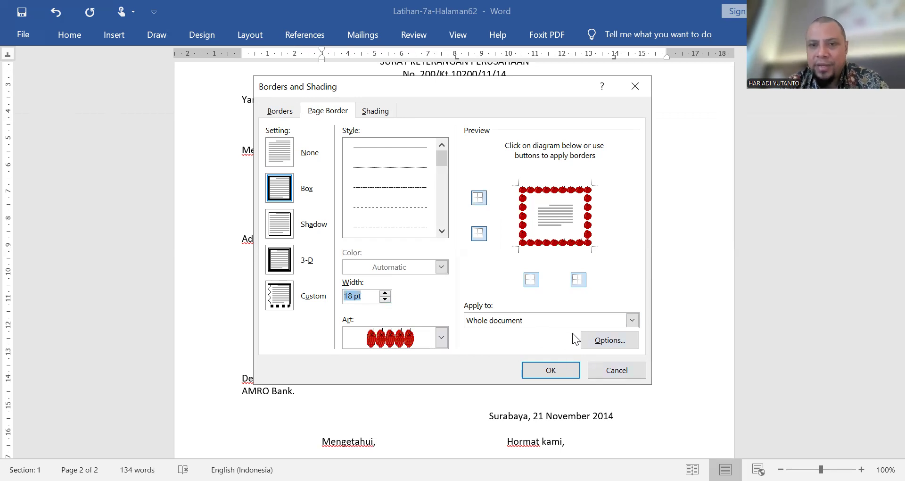
Step: Apply the apple page border to the whole document
{"action": "left_click", "coordinate": [556, 325]}
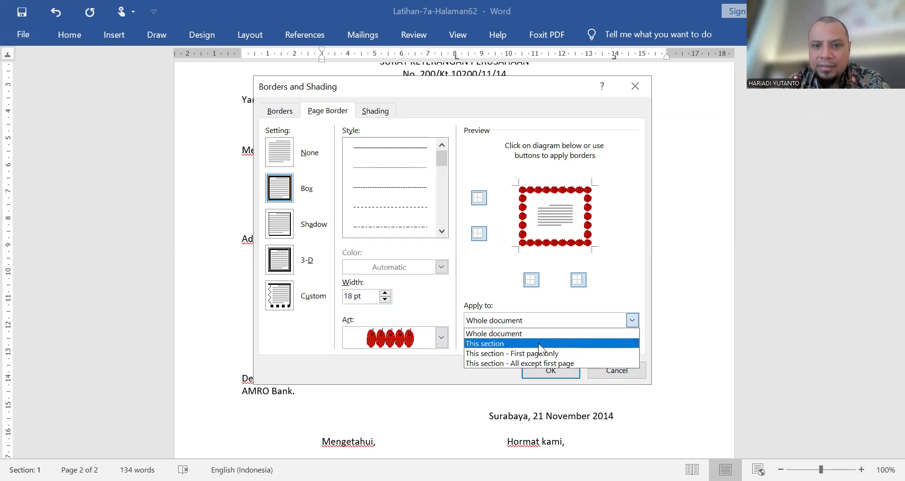
{"action": "left_click", "coordinate": [539, 344]}
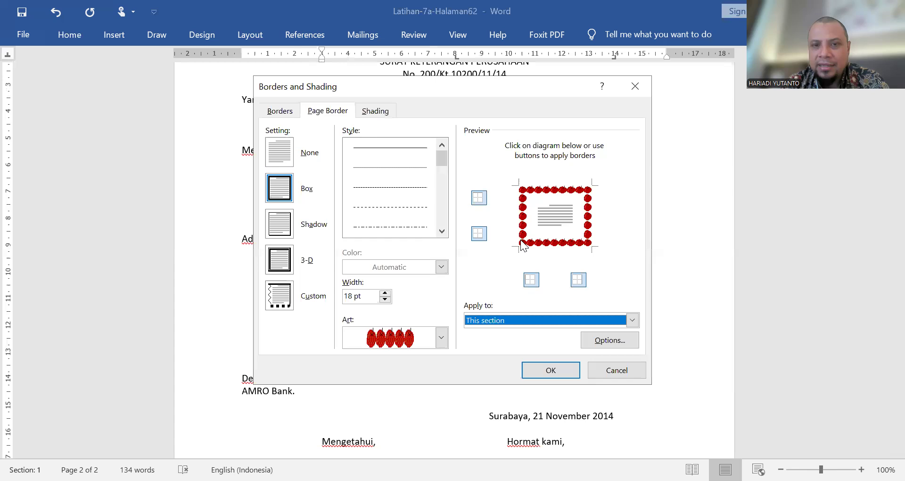
{"action": "left_click", "coordinate": [530, 322]}
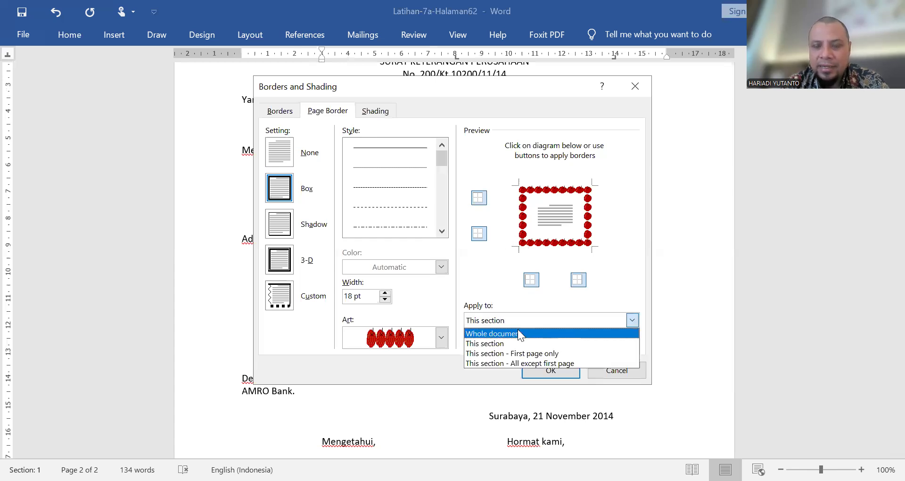
{"action": "left_click", "coordinate": [518, 332]}
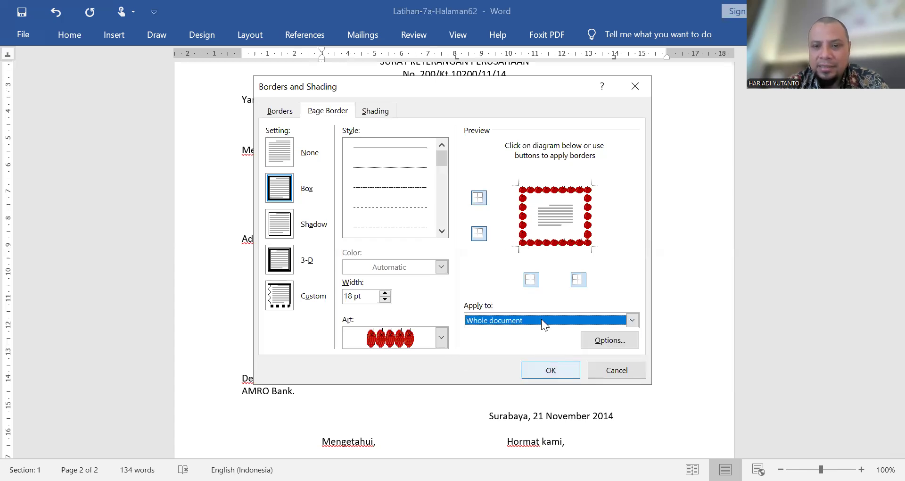
{"action": "left_click", "coordinate": [550, 370]}
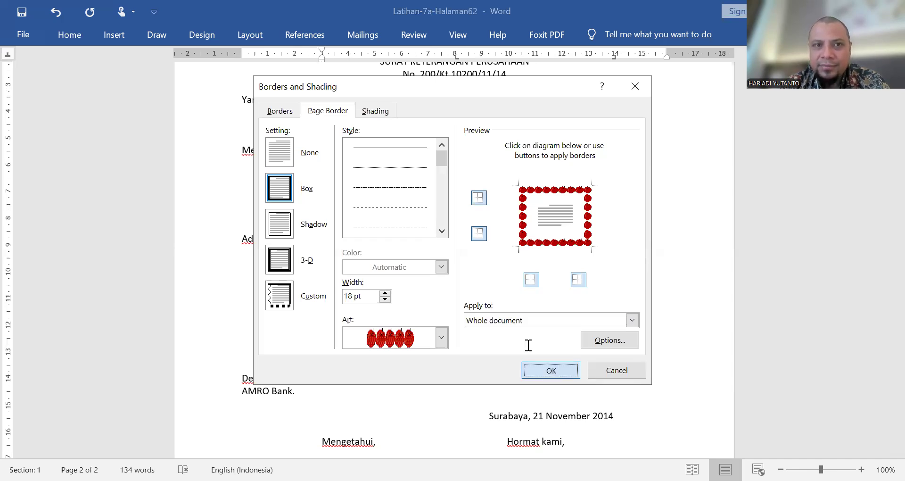
Step: Inspect the apple border around the letter page, from its lower edge up to the letterhead
{"action": "scroll", "coordinate": [452, 271], "scroll_direction": "down", "scroll_amount": 3}
{"action": "scroll", "coordinate": [452, 272], "scroll_direction": "down", "scroll_amount": 3}
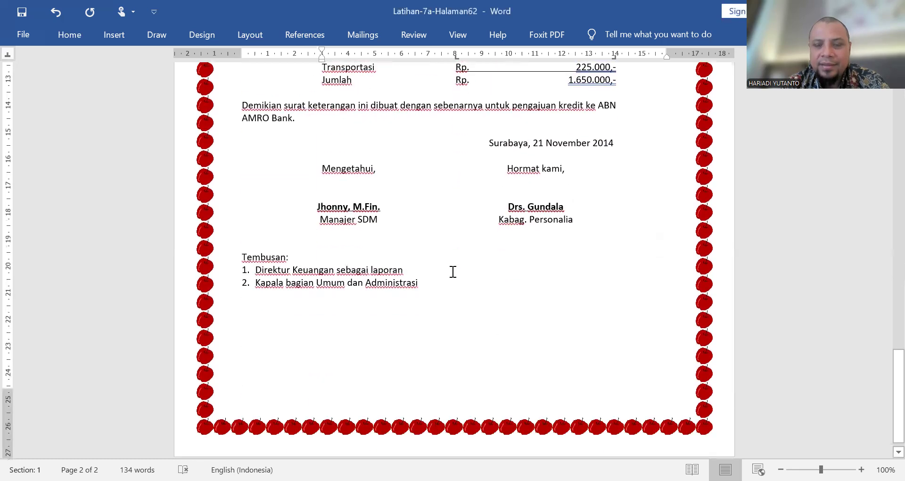
{"action": "scroll", "coordinate": [452, 272], "scroll_direction": "up", "scroll_amount": 5}
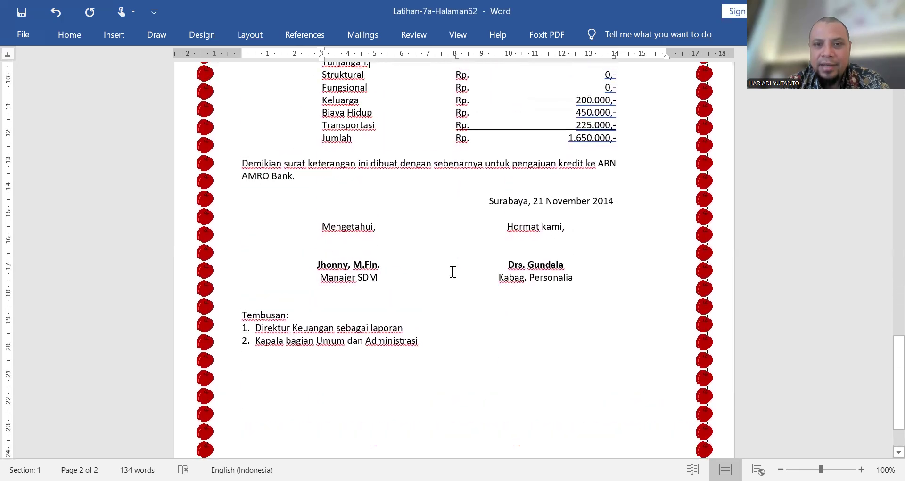
{"action": "scroll", "coordinate": [452, 272], "scroll_direction": "up", "scroll_amount": 5}
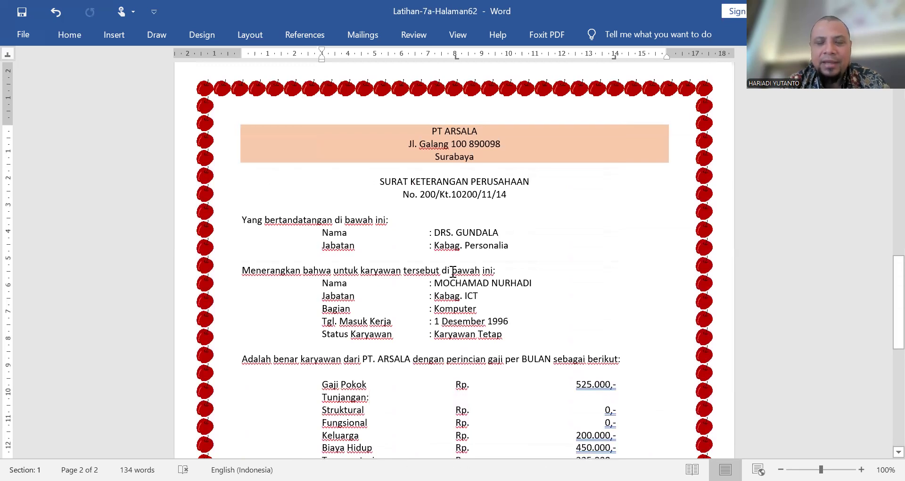
{"action": "scroll", "coordinate": [452, 272], "scroll_direction": "down", "scroll_amount": 2}
{"action": "scroll", "coordinate": [413, 224], "scroll_direction": "up", "scroll_amount": 1}
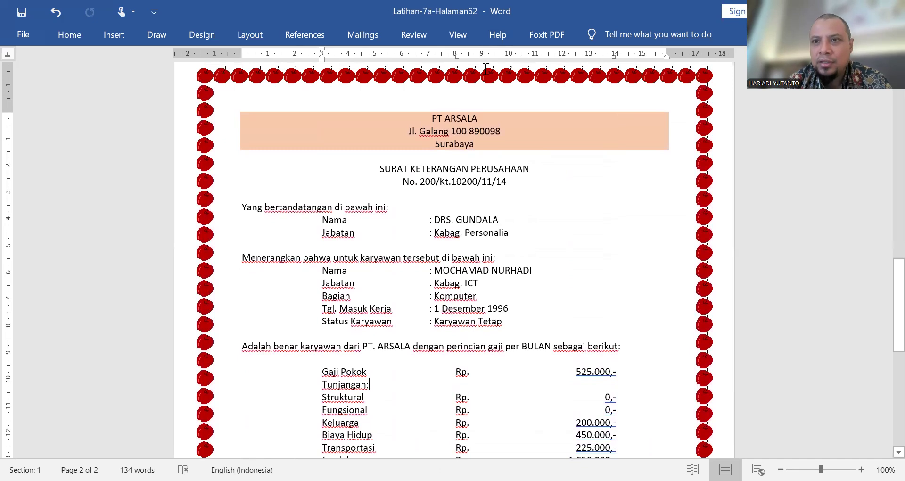
Step: Check the ruler display option and the measurement unit choices in the advanced Word options, leaving both settings as they are
{"action": "left_click", "coordinate": [456, 41]}
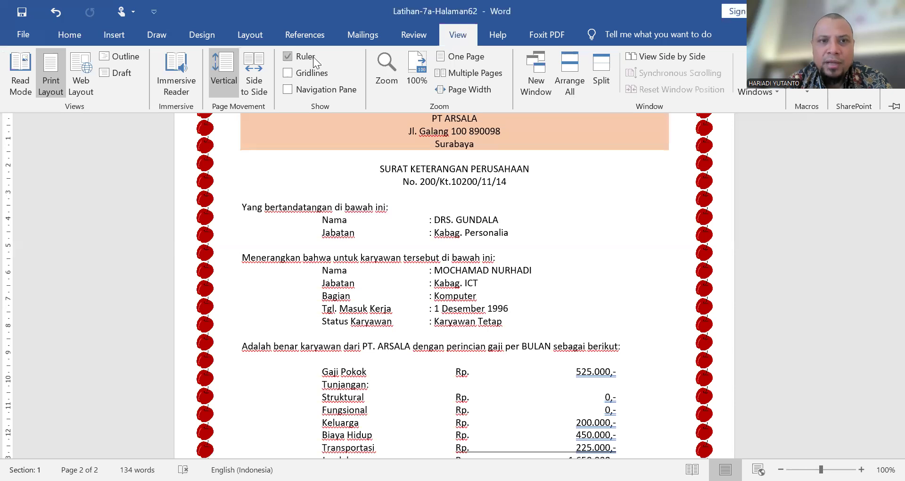
{"action": "left_click", "coordinate": [351, 174]}
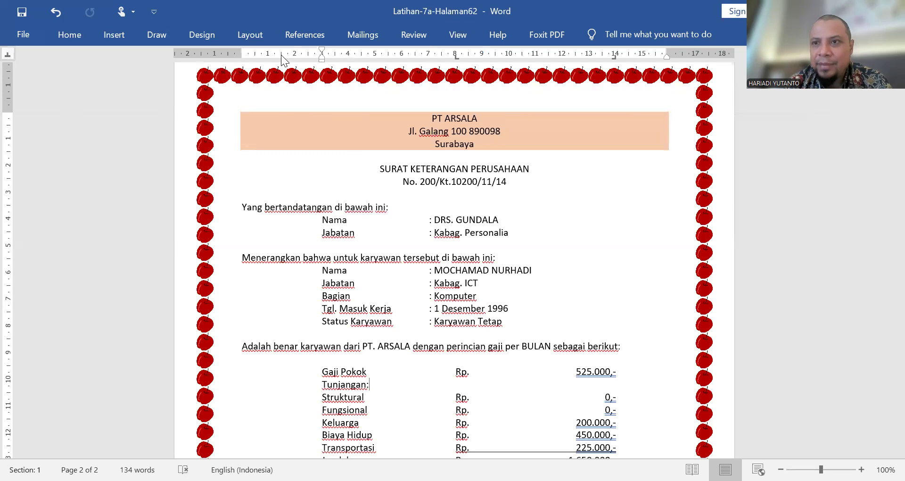
{"action": "left_click", "coordinate": [33, 39]}
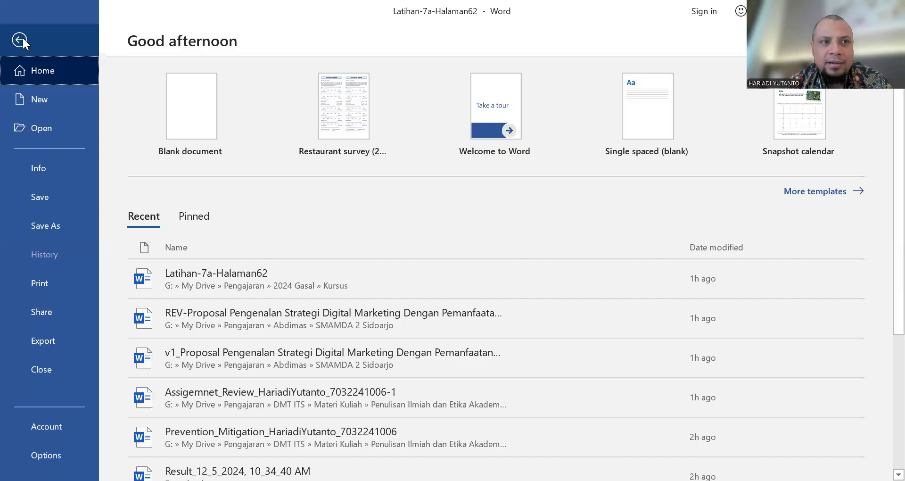
{"action": "left_click", "coordinate": [19, 38]}
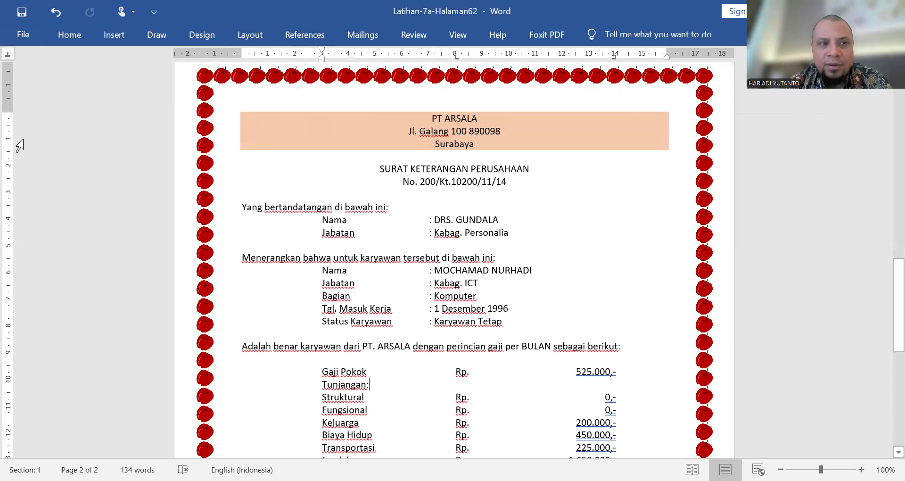
{"action": "left_click", "coordinate": [33, 39]}
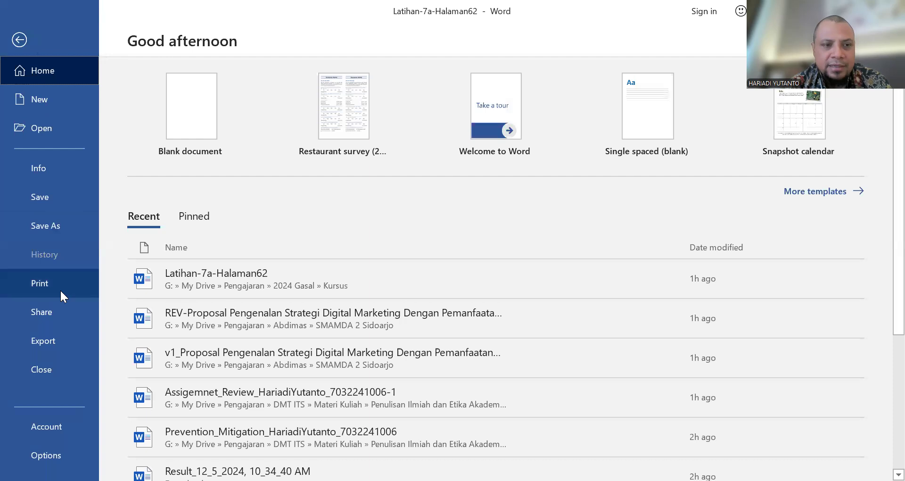
{"action": "left_click", "coordinate": [55, 446]}
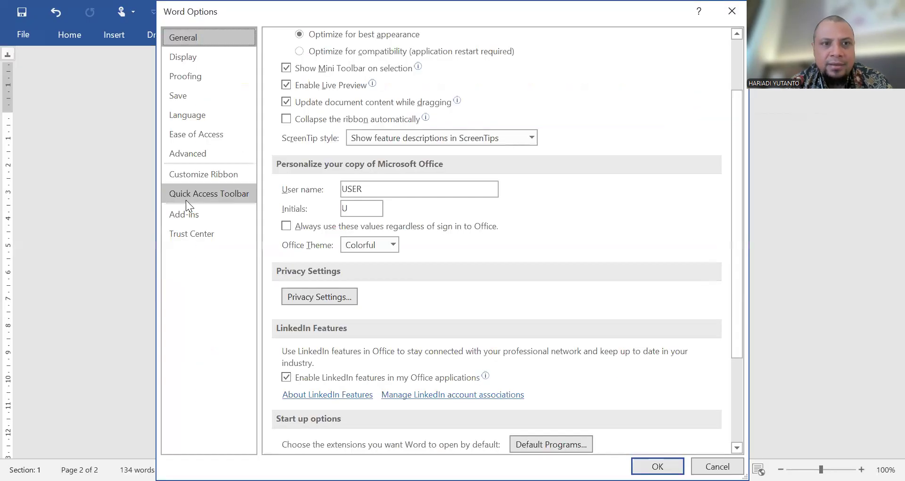
{"action": "left_click", "coordinate": [196, 153]}
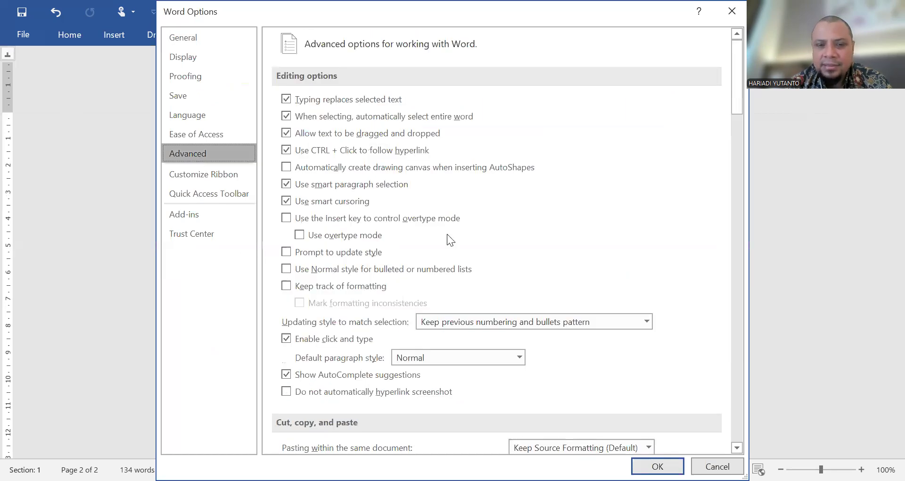
{"action": "scroll", "coordinate": [447, 233], "scroll_direction": "down", "scroll_amount": 10}
{"action": "scroll", "coordinate": [446, 234], "scroll_direction": "down", "scroll_amount": 10}
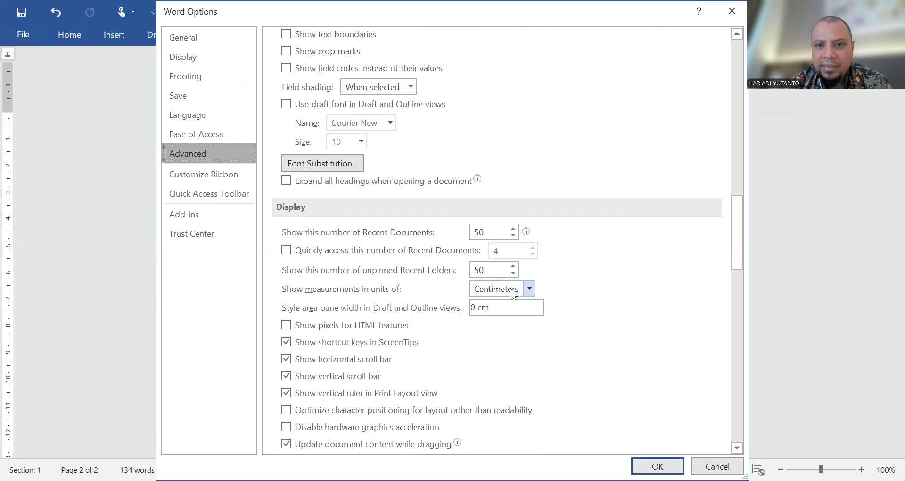
{"action": "left_click", "coordinate": [511, 288]}
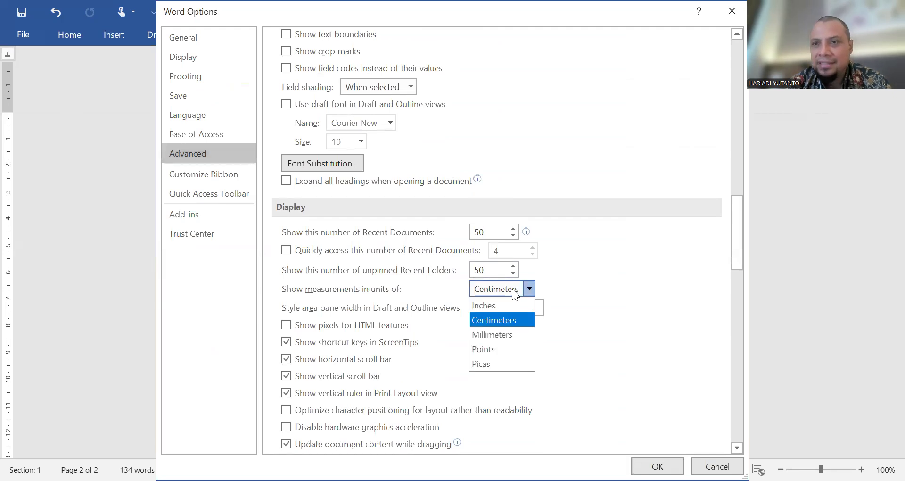
{"action": "left_click", "coordinate": [512, 289]}
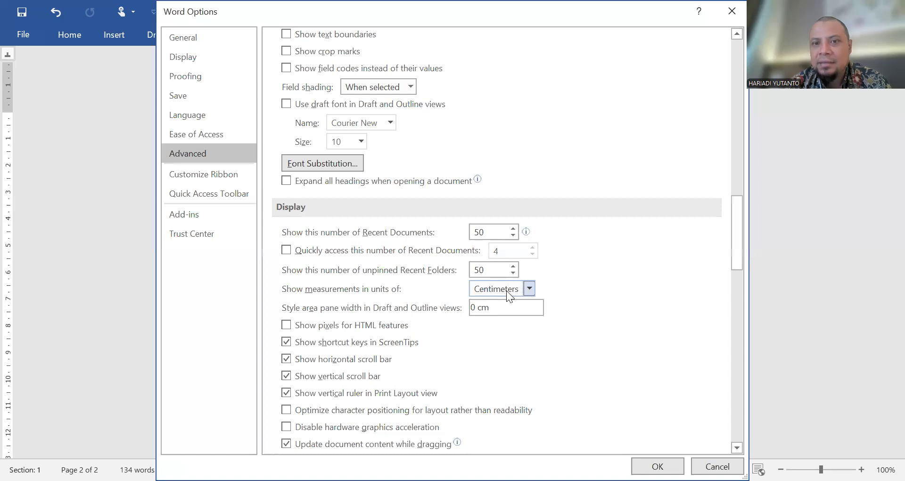
{"action": "left_click", "coordinate": [728, 14]}
Step: Review the finished letter inside its border, from the letterhead to the Tembusan list
{"action": "scroll", "coordinate": [458, 232], "scroll_direction": "down", "scroll_amount": 8}
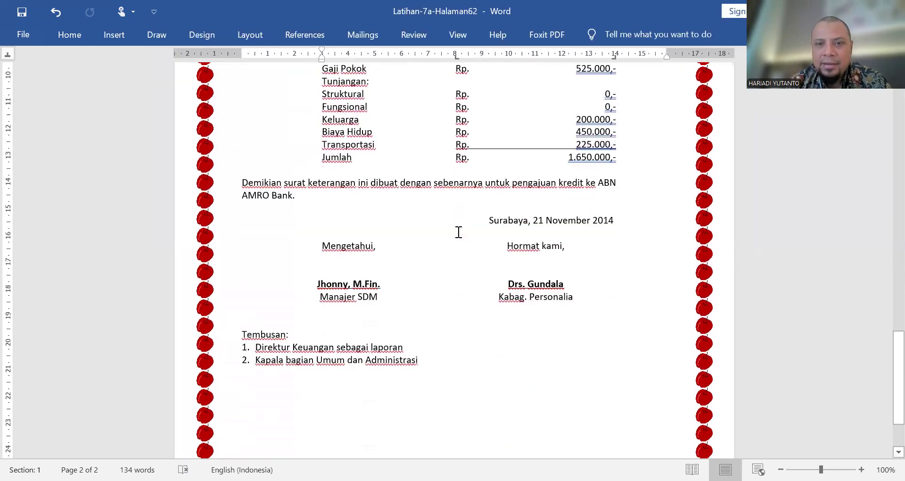
{"action": "scroll", "coordinate": [458, 232], "scroll_direction": "down", "scroll_amount": 3}
{"action": "scroll", "coordinate": [458, 232], "scroll_direction": "up", "scroll_amount": 6}
{"action": "scroll", "coordinate": [458, 232], "scroll_direction": "up", "scroll_amount": 3}
{"action": "scroll", "coordinate": [457, 232], "scroll_direction": "up", "scroll_amount": 3}
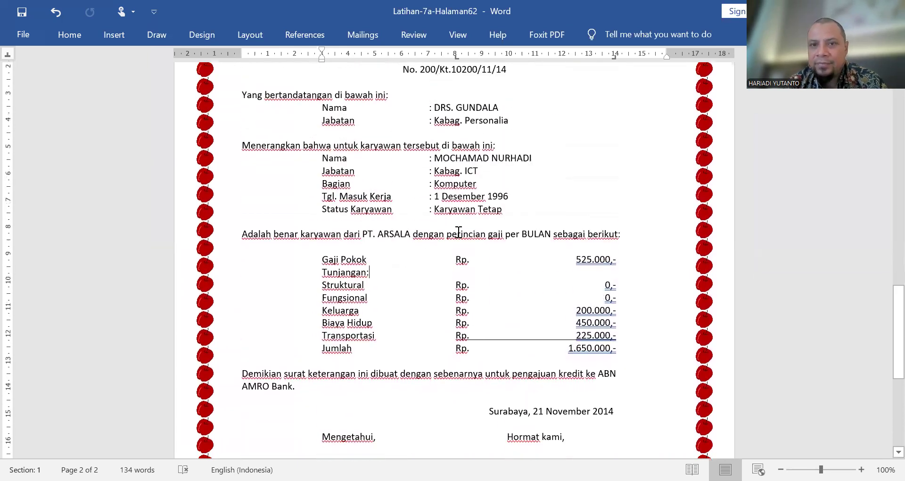
{"action": "scroll", "coordinate": [458, 232], "scroll_direction": "down", "scroll_amount": 6}
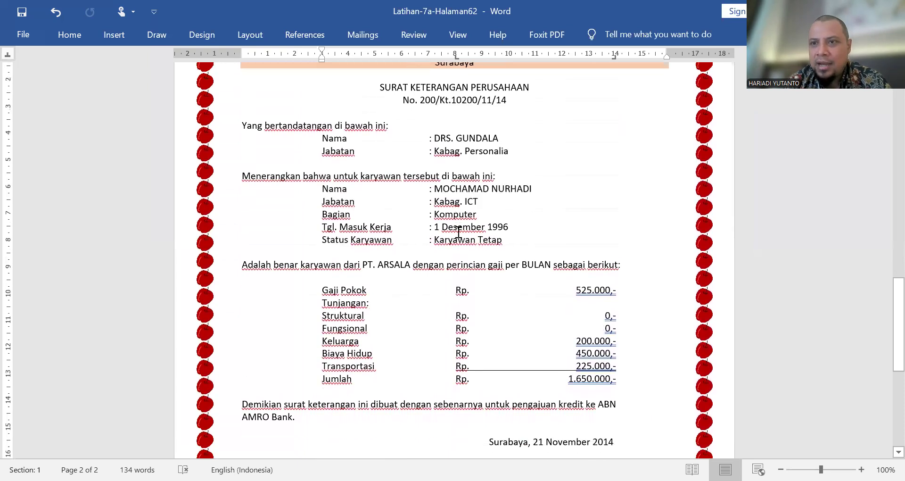
{"action": "scroll", "coordinate": [457, 231], "scroll_direction": "down", "scroll_amount": 6}
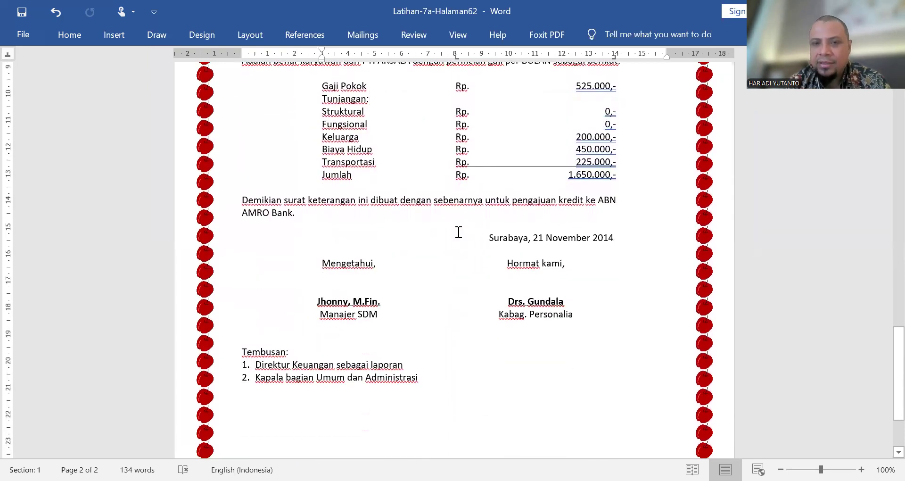
{"action": "scroll", "coordinate": [458, 232], "scroll_direction": "up", "scroll_amount": 12}
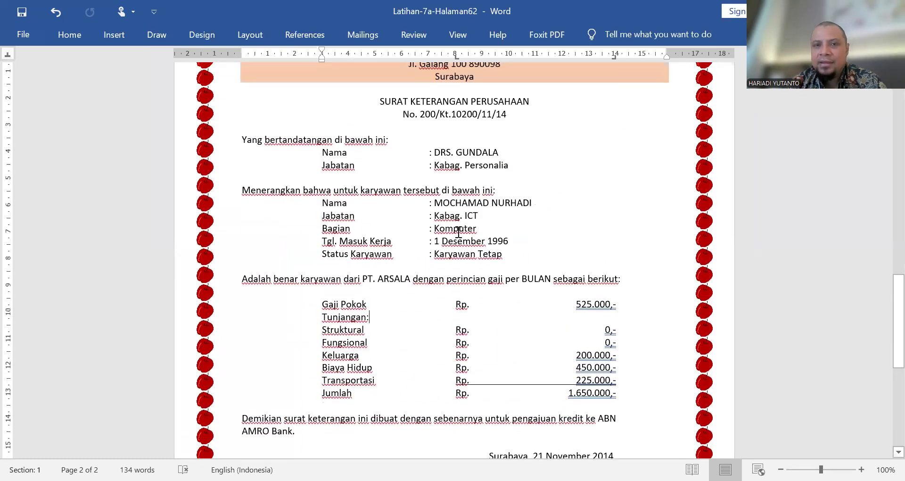
{"action": "scroll", "coordinate": [458, 232], "scroll_direction": "up", "scroll_amount": 2}
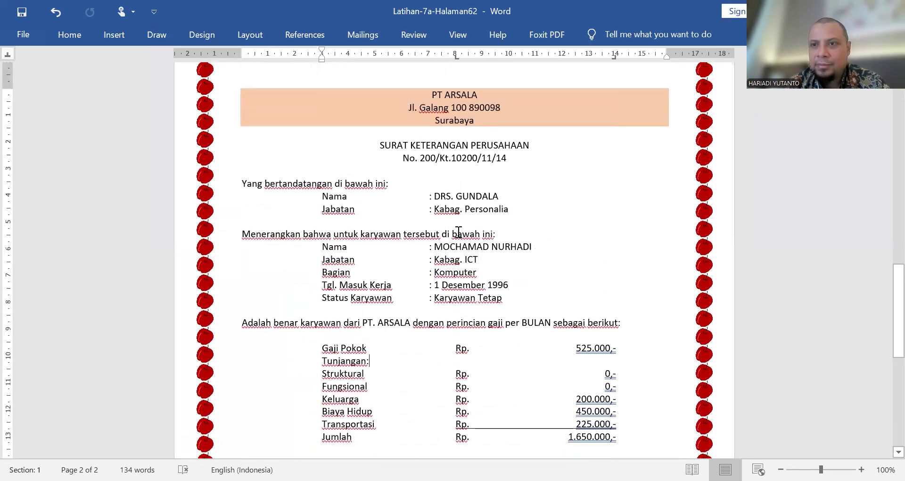